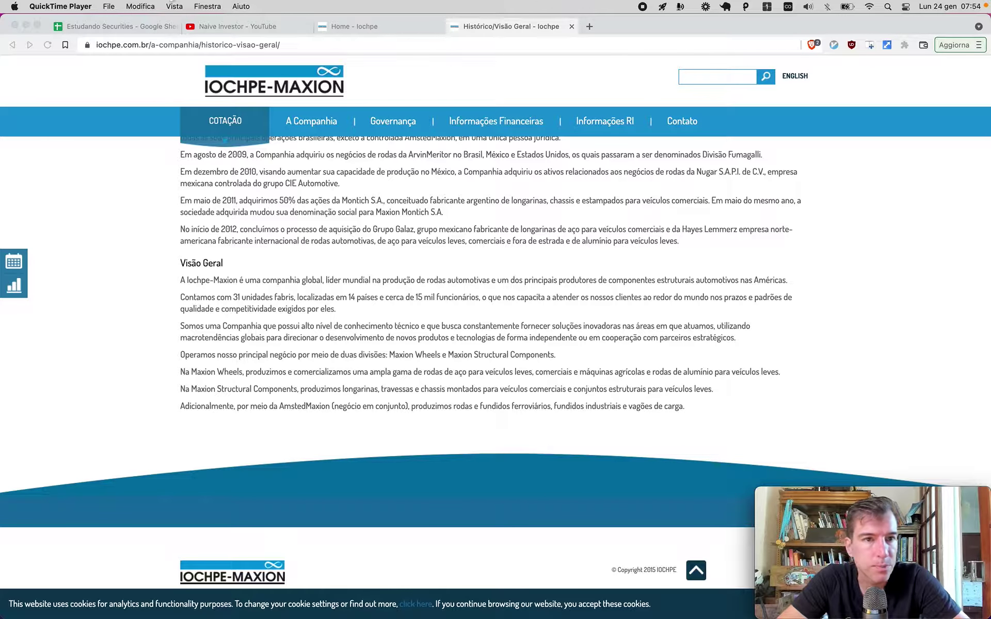
In the Estudando Securities sheet, fill row 14 with the Iochpe-Maxion link and the period formula copied from row 15.
{"action": "left_click", "coordinate": [118, 23]}
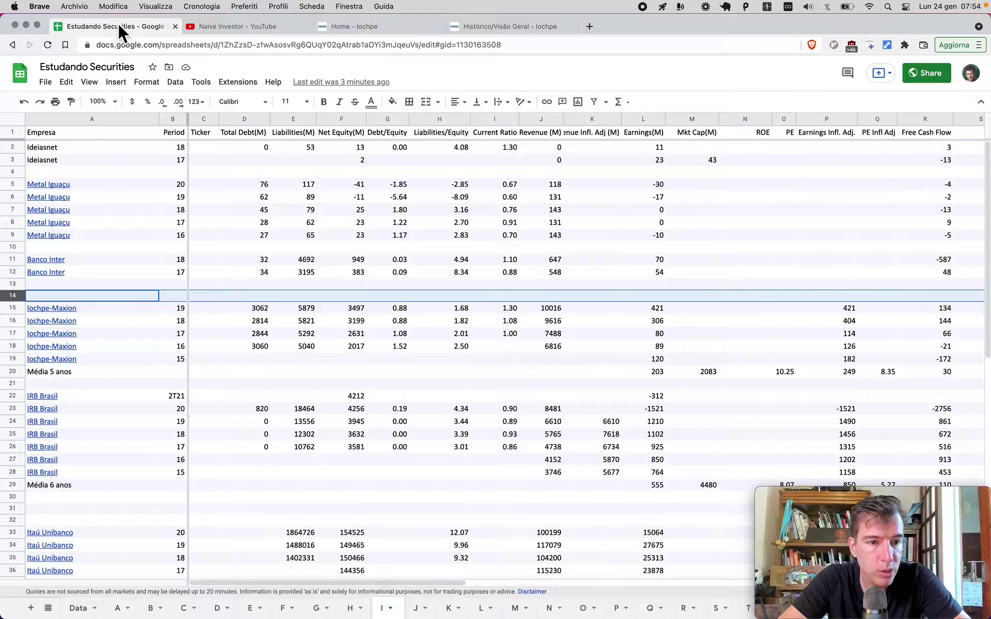
{"action": "type", "text": "Io"}
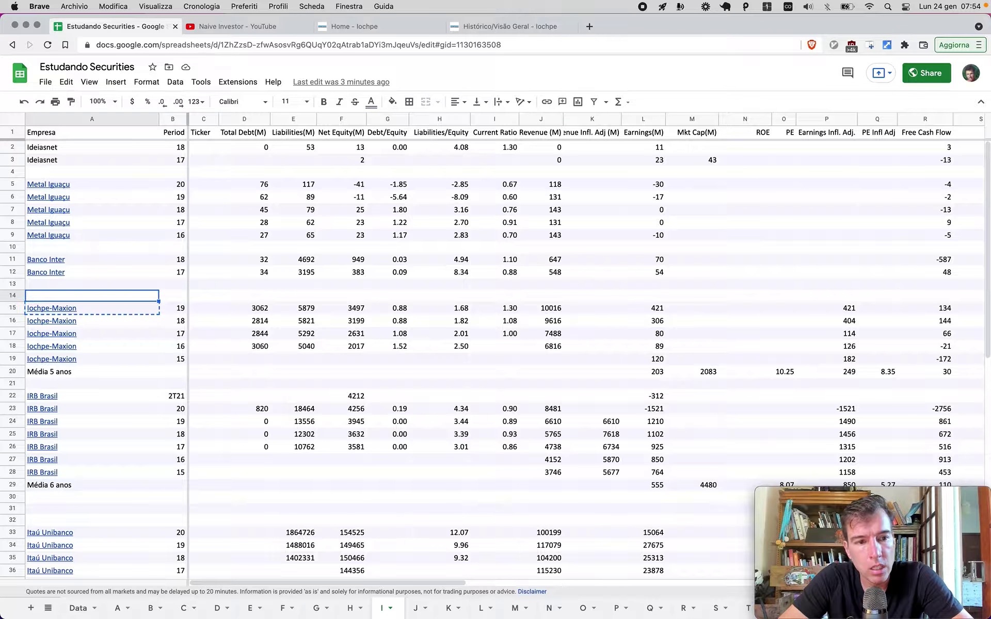
{"action": "key", "text": "Tab"}
{"action": "key", "text": "Down"}
{"action": "key", "text": "Return"}
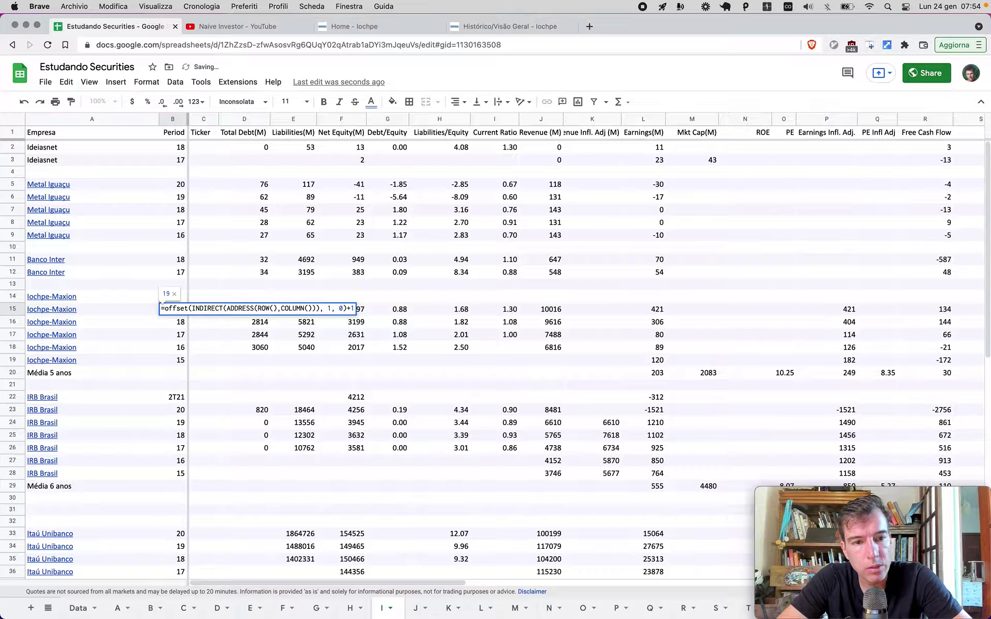
{"action": "key", "text": "Escape"}
{"action": "key", "text": "super+c"}
{"action": "key", "text": "Up"}
{"action": "key", "text": "super+v"}
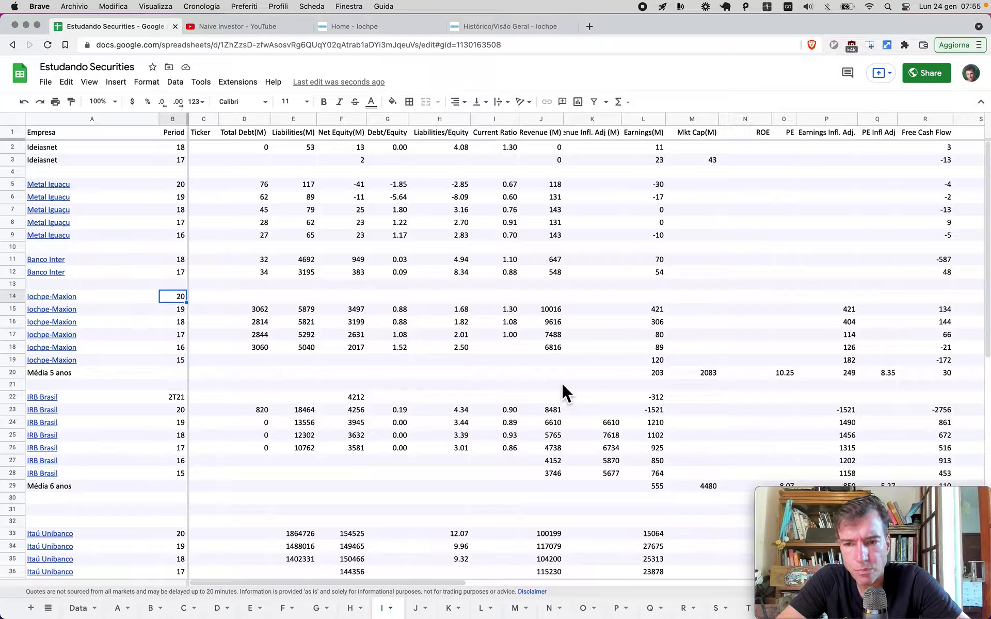
{"action": "scroll", "coordinate": [790, 370], "scroll_direction": "right", "scroll_amount": 6}
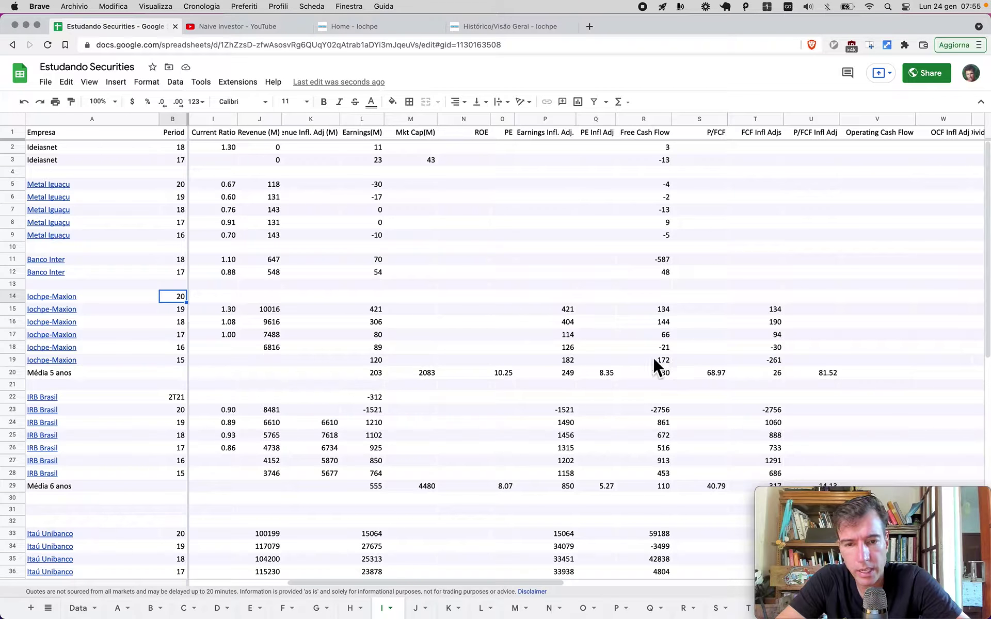
{"action": "scroll", "coordinate": [329, 402], "scroll_direction": "left", "scroll_amount": 6}
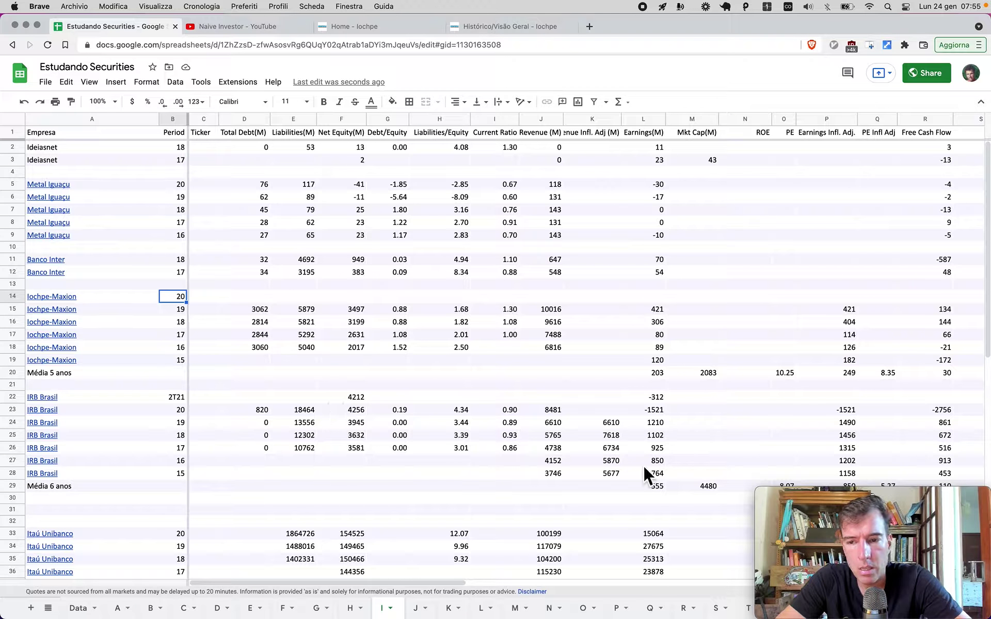
{"action": "scroll", "coordinate": [643, 466], "scroll_direction": "right", "scroll_amount": 5}
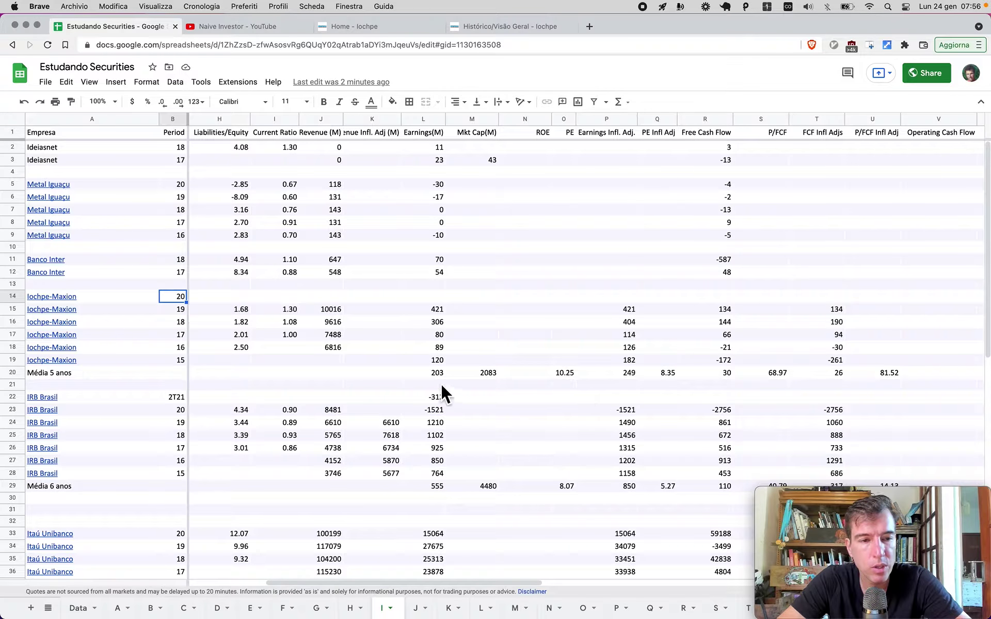
{"action": "scroll", "coordinate": [433, 382], "scroll_direction": "left", "scroll_amount": 5}
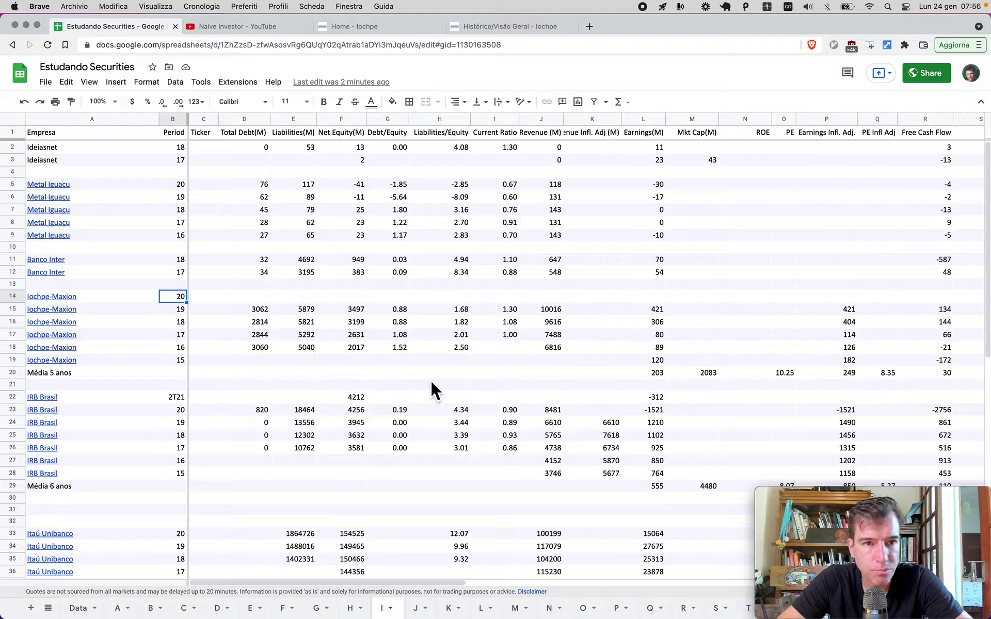
Close the YouTube page and open the Central de Resultados page on the Iochpe-Maxion site.
{"action": "key", "text": "ctrl+Tab"}
{"action": "key", "text": "super+w"}
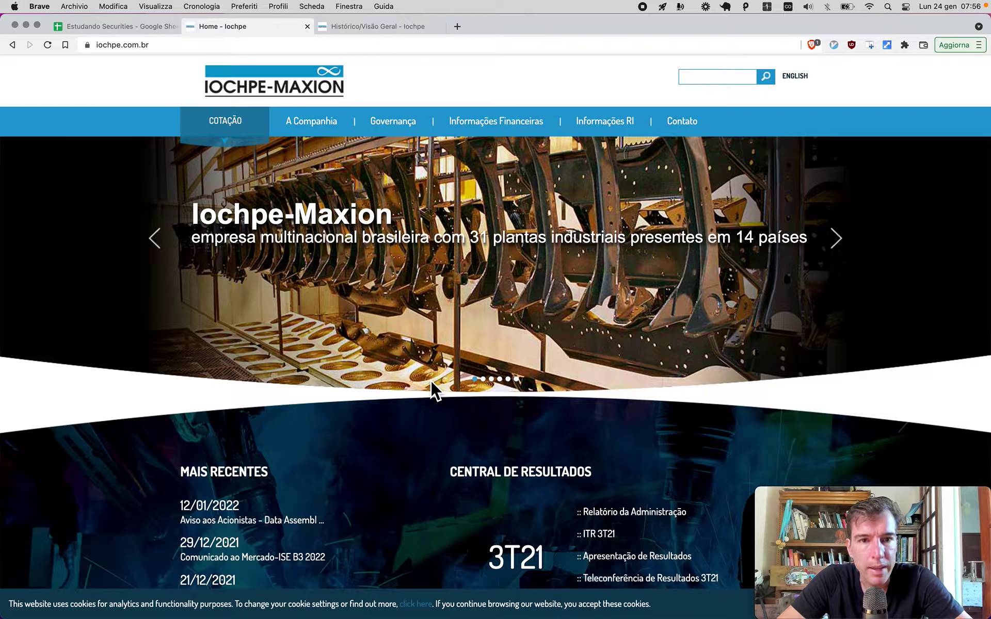
{"action": "mouse_move", "coordinate": [501, 147]}
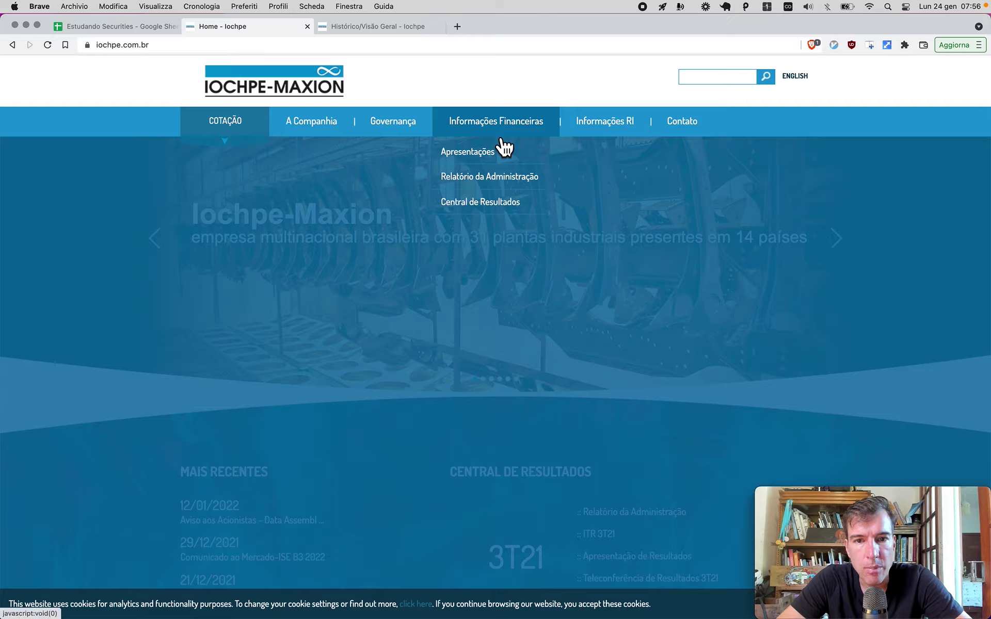
{"action": "mouse_move", "coordinate": [613, 138]}
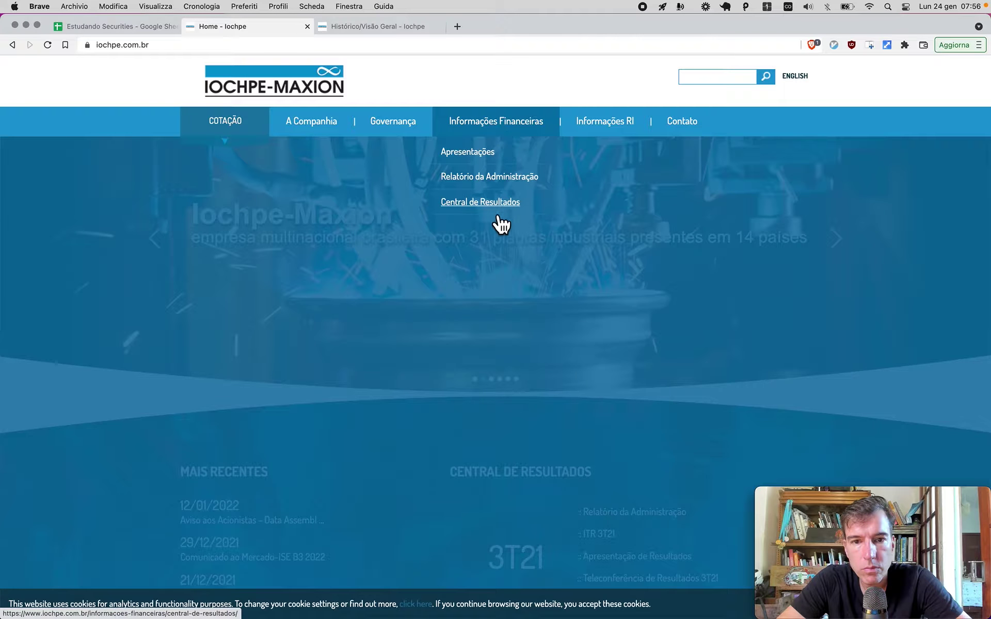
{"action": "left_click", "coordinate": [494, 214]}
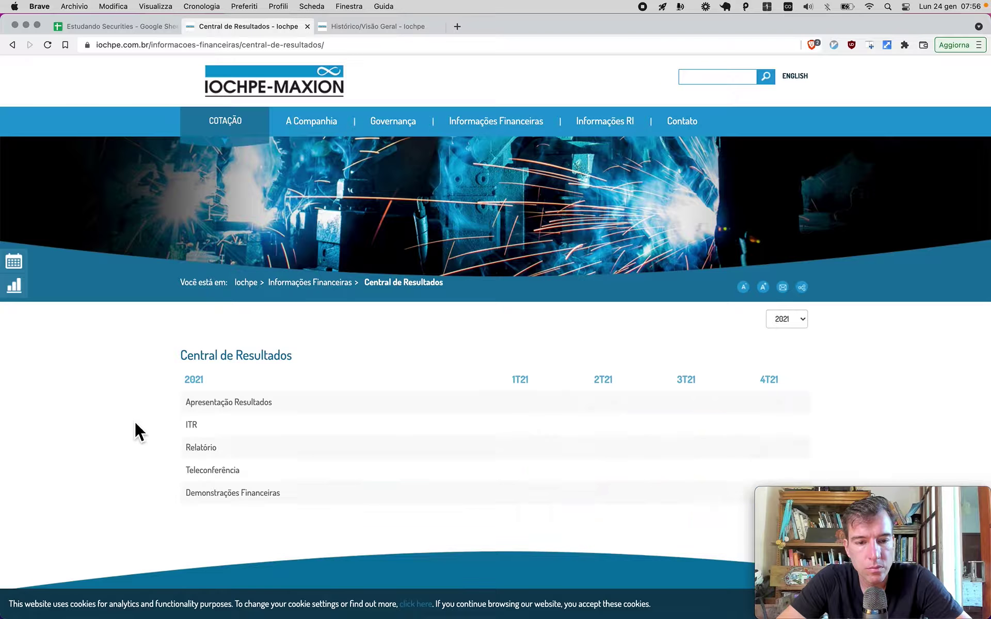
Show the 2019 results and open the 4T19 Demonstrações Financeiras report.
{"action": "scroll", "coordinate": [147, 418], "scroll_direction": "down", "scroll_amount": 5}
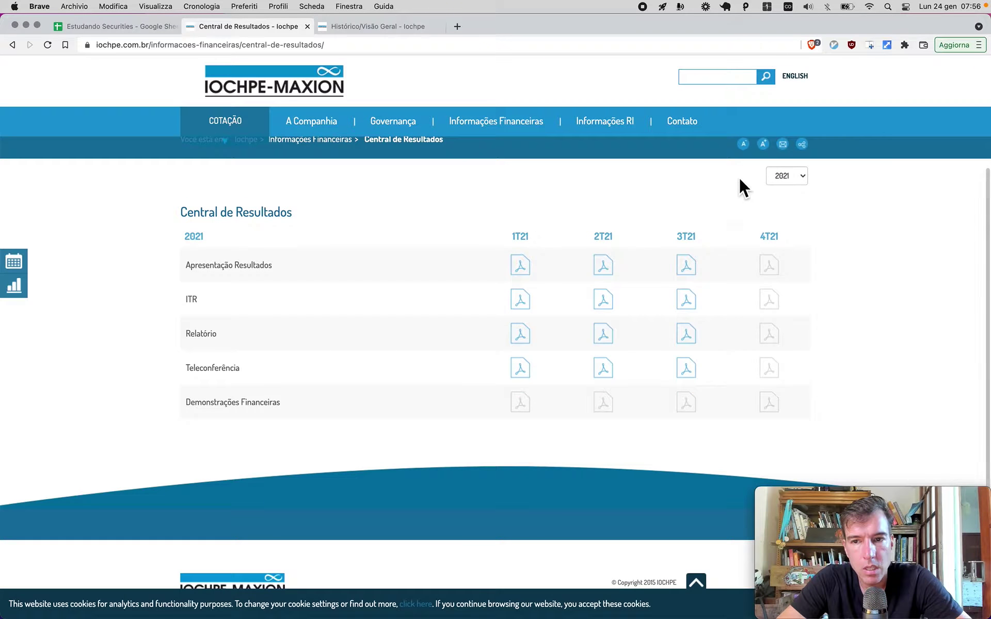
{"action": "left_click", "coordinate": [780, 177]}
{"action": "left_click", "coordinate": [777, 200]}
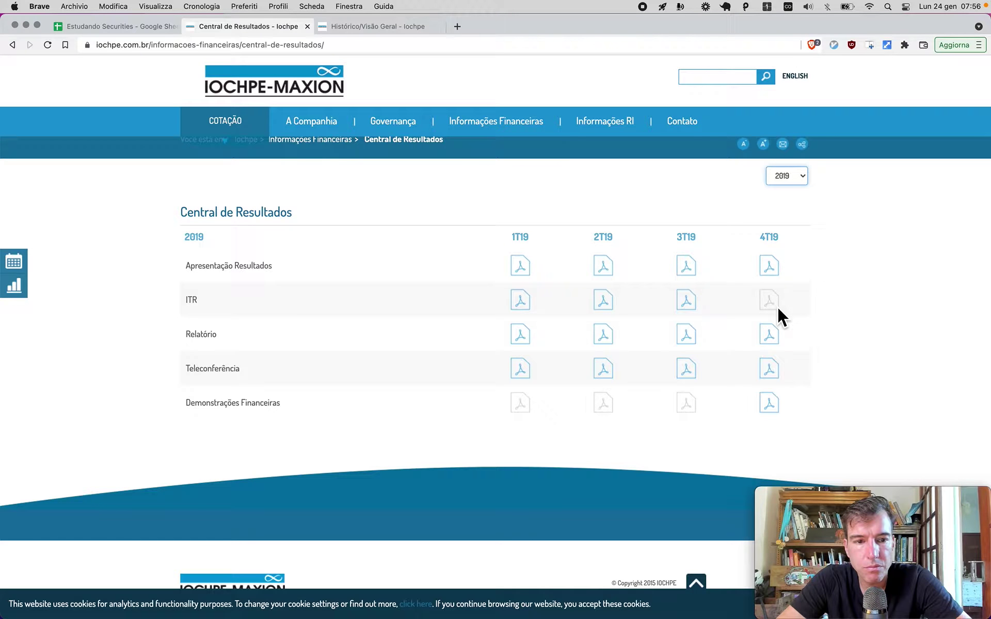
{"action": "left_click", "coordinate": [772, 405]}
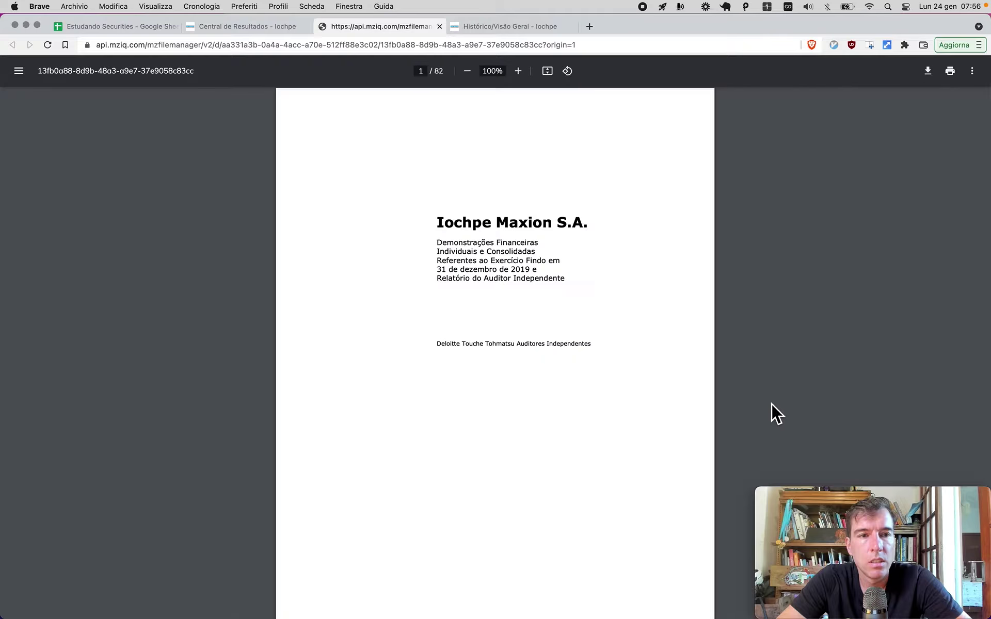
Find and examine the consolidated balance sheet as of 31 December 2019 in the report.
{"action": "scroll", "coordinate": [370, 520], "scroll_direction": "down", "scroll_amount": 20}
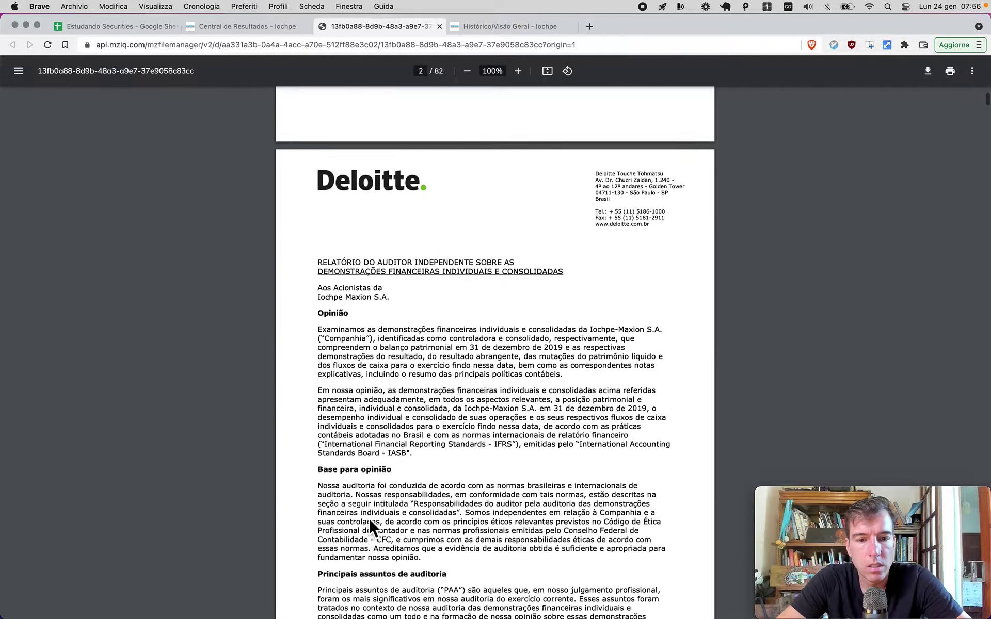
{"action": "scroll", "coordinate": [369, 518], "scroll_direction": "down", "scroll_amount": 20}
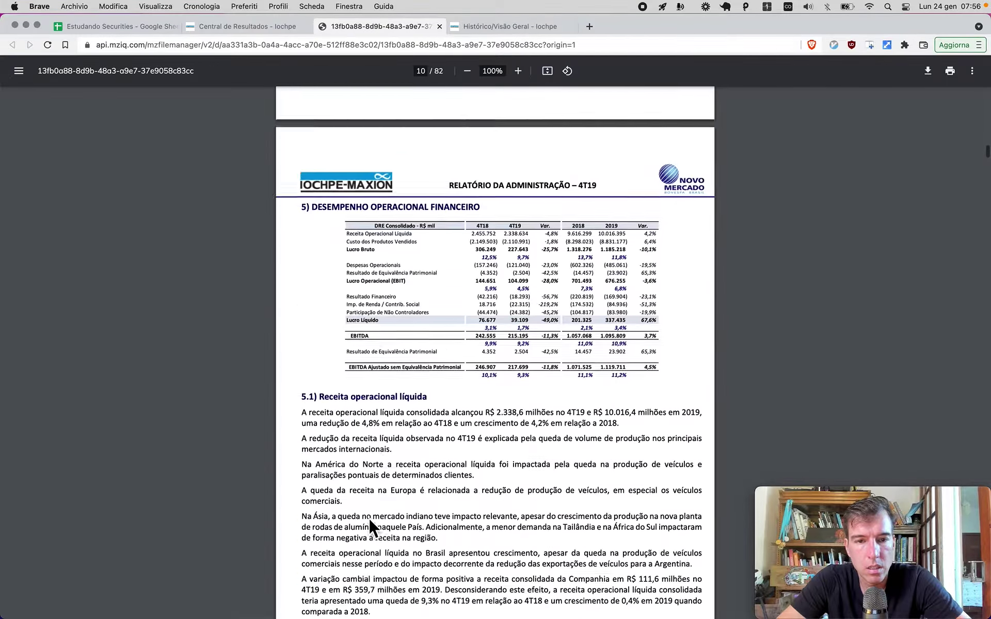
{"action": "scroll", "coordinate": [368, 519], "scroll_direction": "down", "scroll_amount": 20}
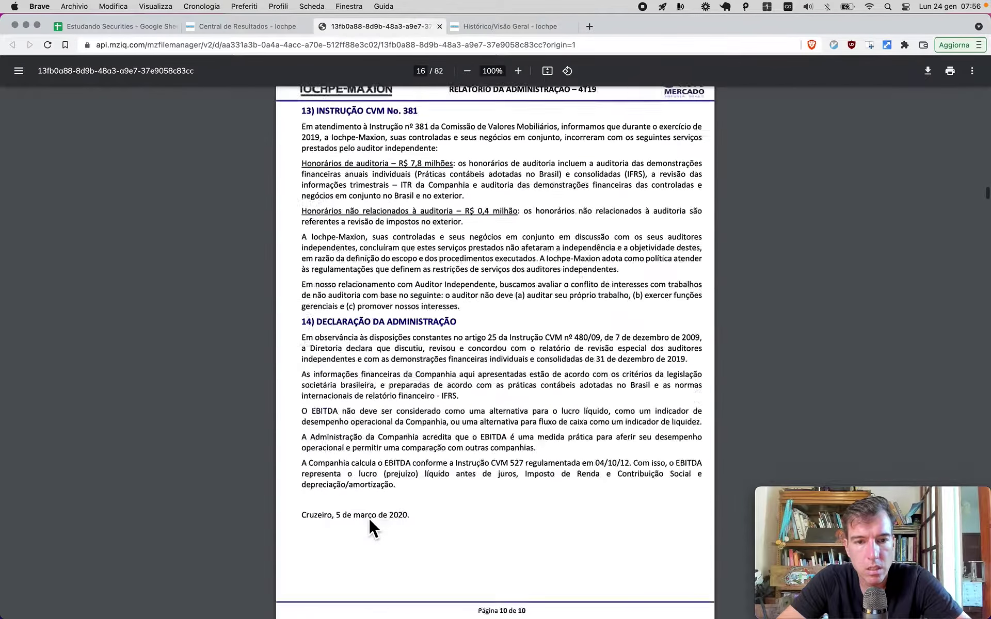
{"action": "scroll", "coordinate": [369, 518], "scroll_direction": "up", "scroll_amount": 5}
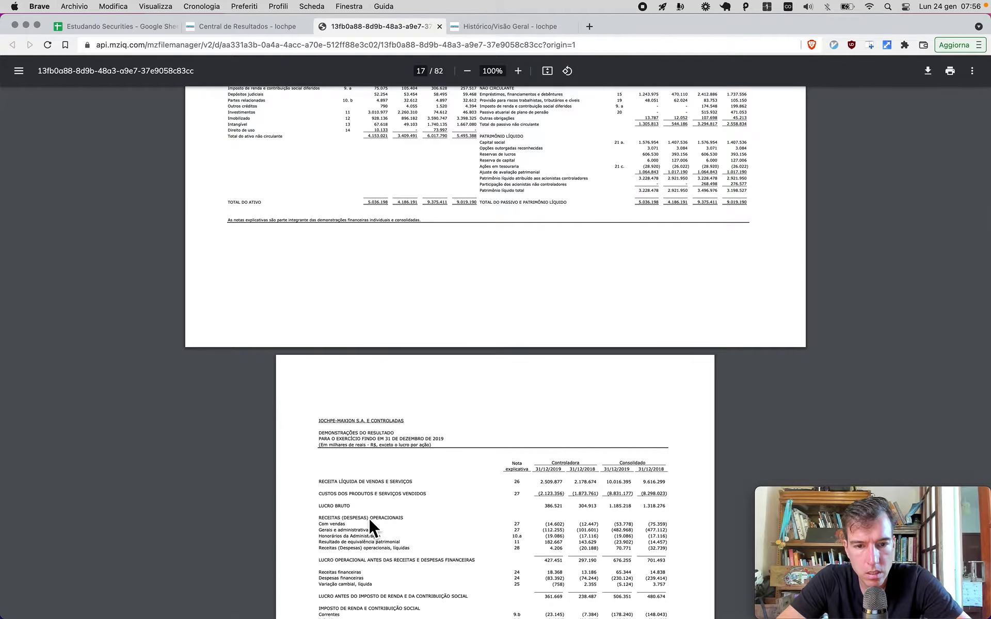
{"action": "scroll", "coordinate": [368, 518], "scroll_direction": "down", "scroll_amount": 3}
{"action": "scroll", "coordinate": [368, 518], "scroll_direction": "up", "scroll_amount": 1}
{"action": "scroll", "coordinate": [368, 518], "scroll_direction": "up", "scroll_amount": 5}
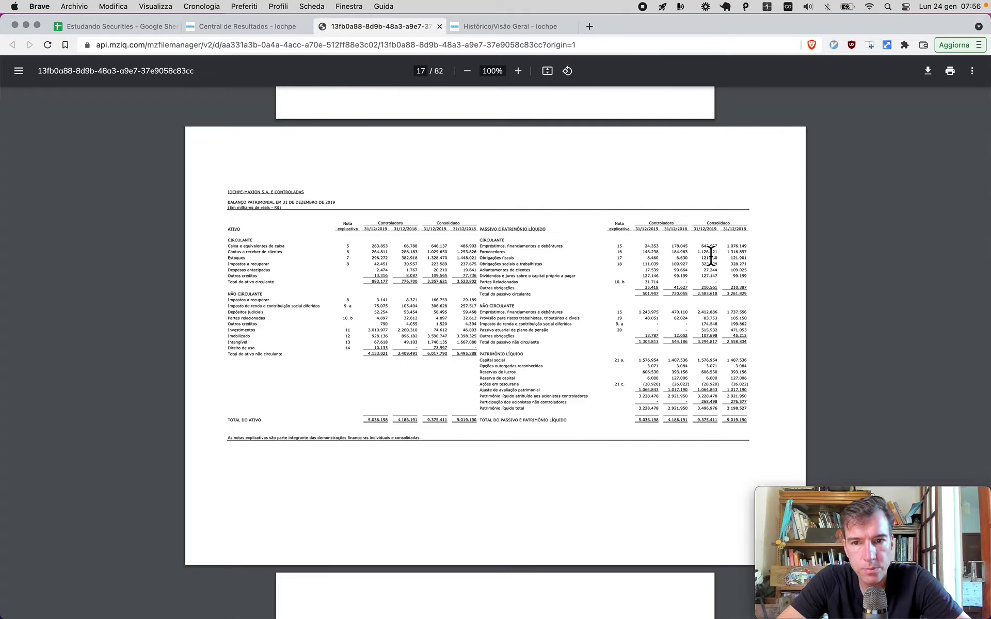
{"action": "scroll", "coordinate": [711, 255], "scroll_direction": "up", "scroll_amount": 5}
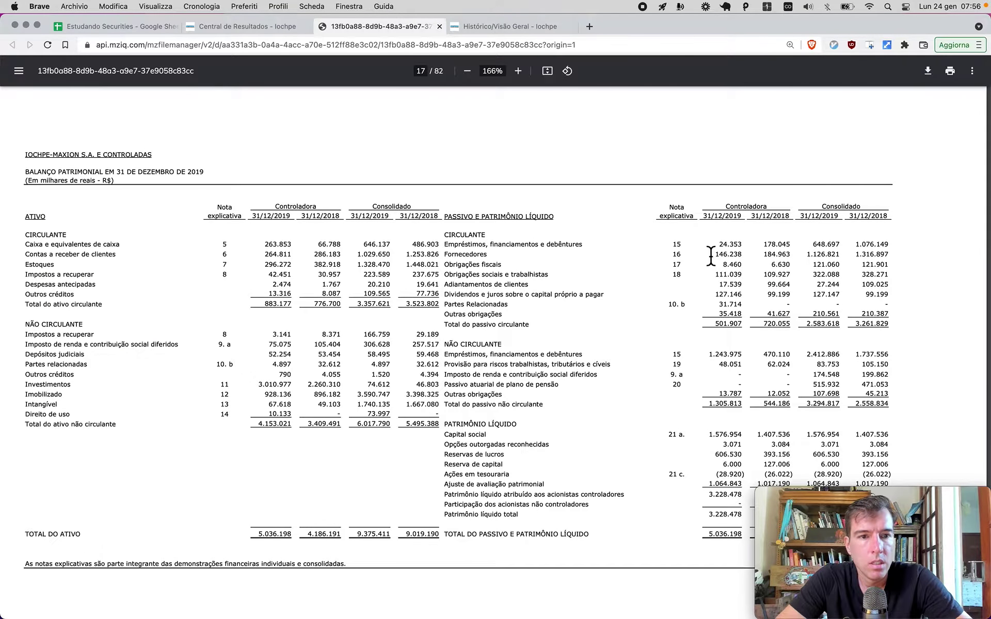
{"action": "scroll", "coordinate": [710, 256], "scroll_direction": "down", "scroll_amount": 2}
{"action": "scroll", "coordinate": [711, 255], "scroll_direction": "down", "scroll_amount": 2}
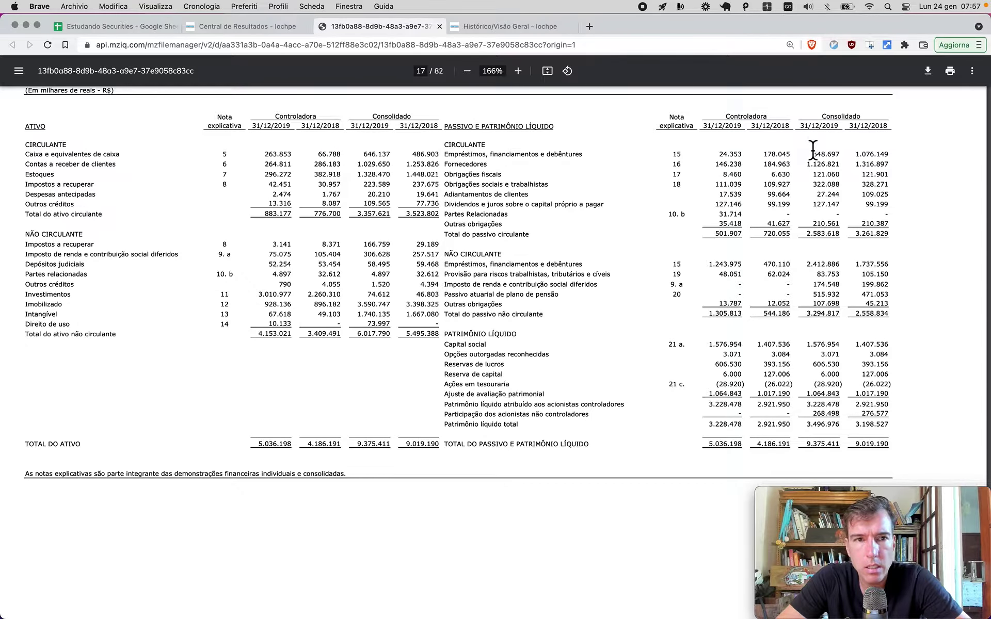
Return to Central de Resultados, show the 2020 results and open the 4T20 Demonstrações Financeiras report.
{"action": "key", "text": "ctrl+shift+Tab"}
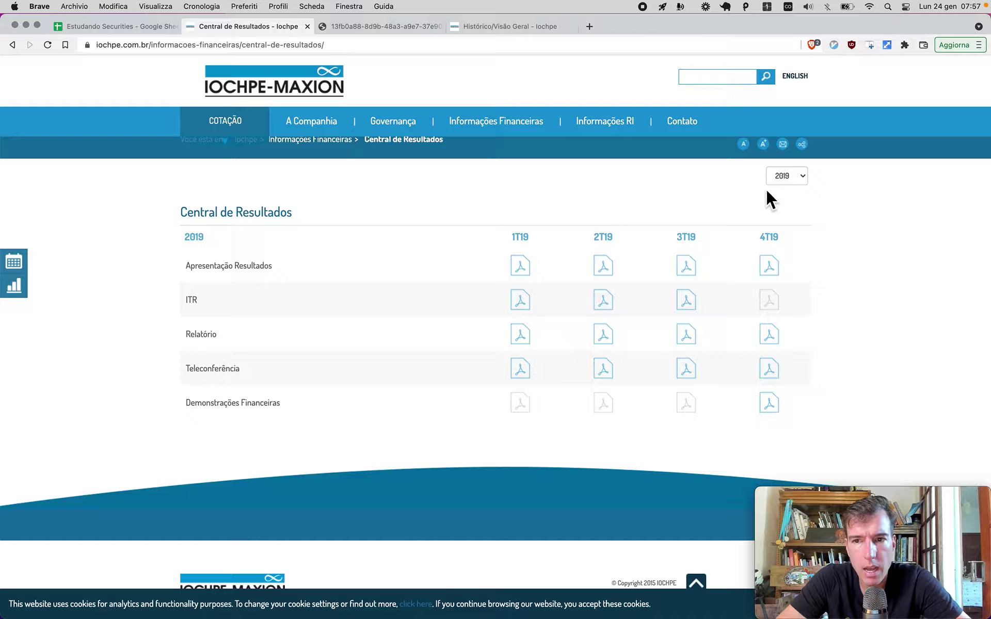
{"action": "left_click", "coordinate": [786, 176]}
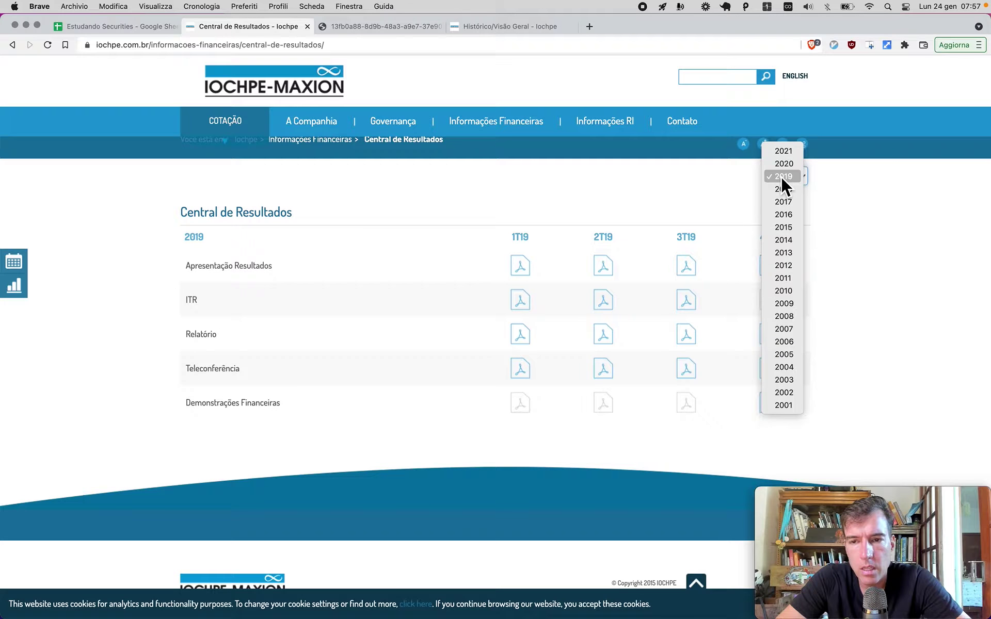
{"action": "left_click", "coordinate": [794, 163]}
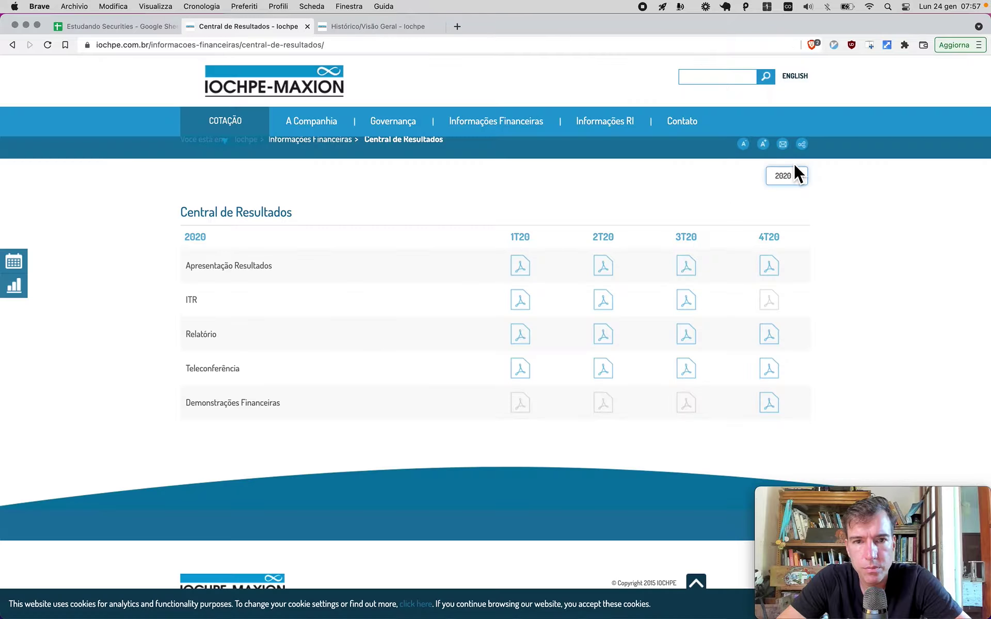
{"action": "left_click", "coordinate": [778, 406]}
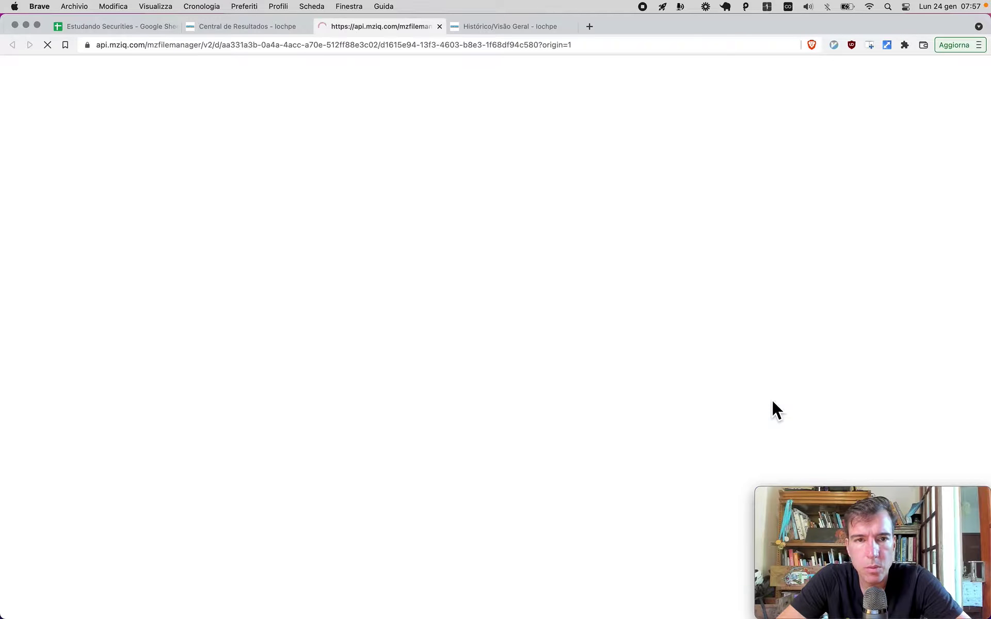
Find the balance sheet as of 31 December 2020 and read the consolidated liabilities and total equity.
{"action": "scroll", "coordinate": [237, 407], "scroll_direction": "down", "scroll_amount": 20}
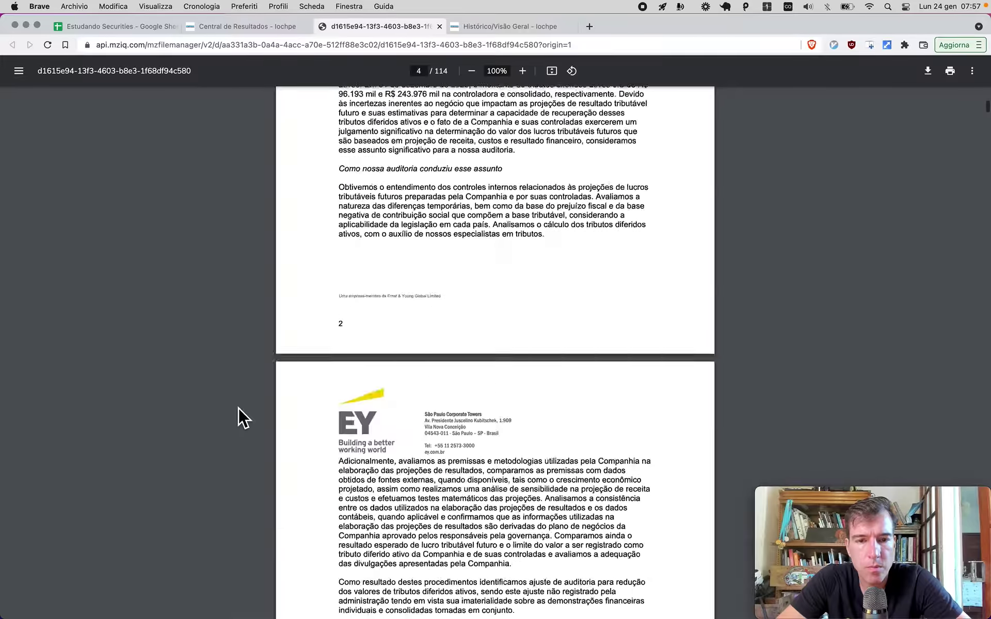
{"action": "scroll", "coordinate": [237, 407], "scroll_direction": "down", "scroll_amount": 20}
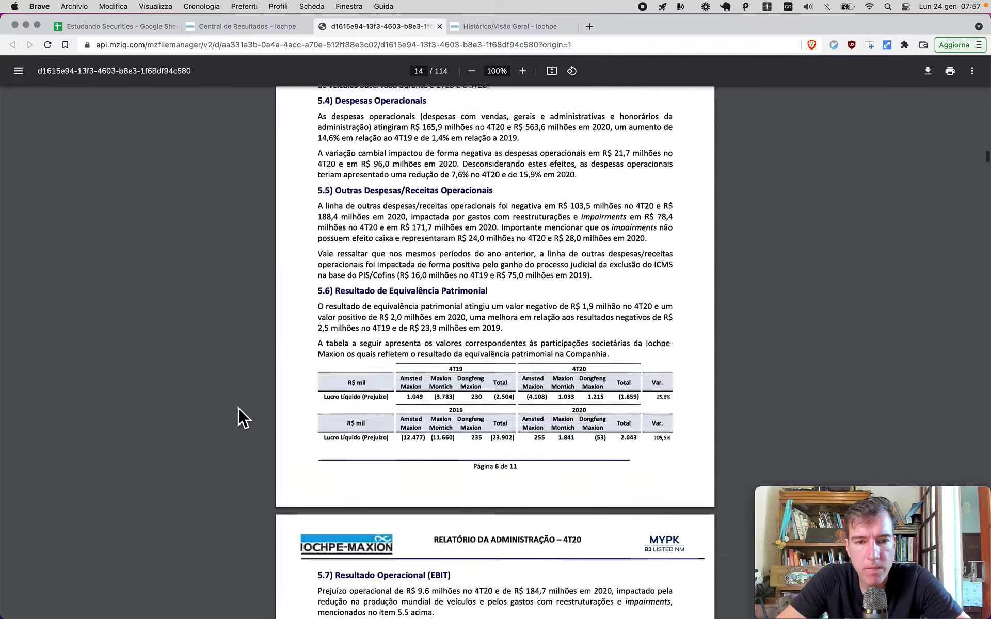
{"action": "scroll", "coordinate": [237, 407], "scroll_direction": "down", "scroll_amount": 20}
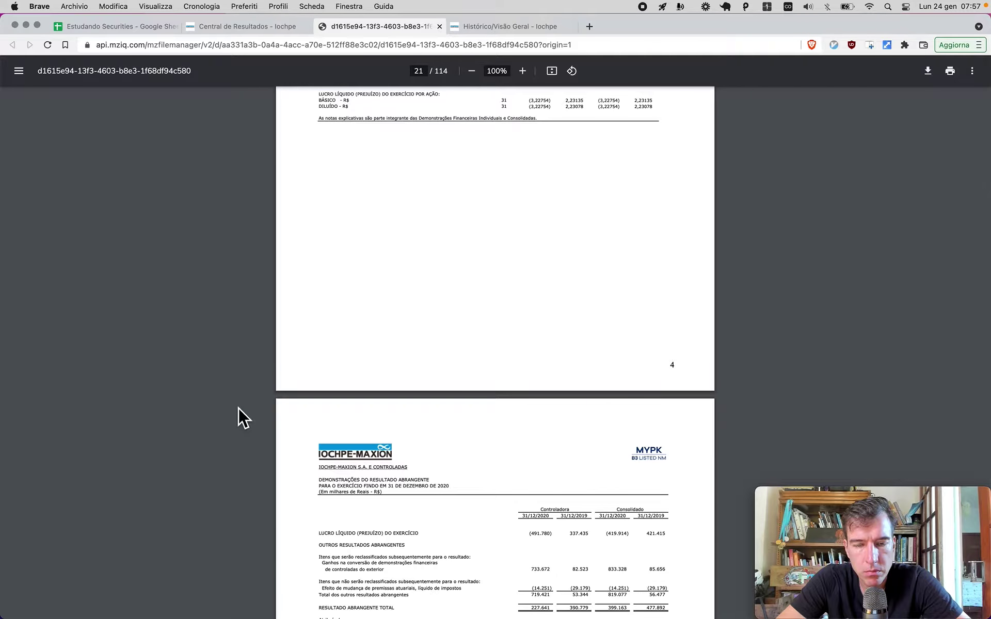
{"action": "scroll", "coordinate": [237, 407], "scroll_direction": "up", "scroll_amount": 15}
{"action": "scroll", "coordinate": [694, 367], "scroll_direction": "up", "scroll_amount": 5}
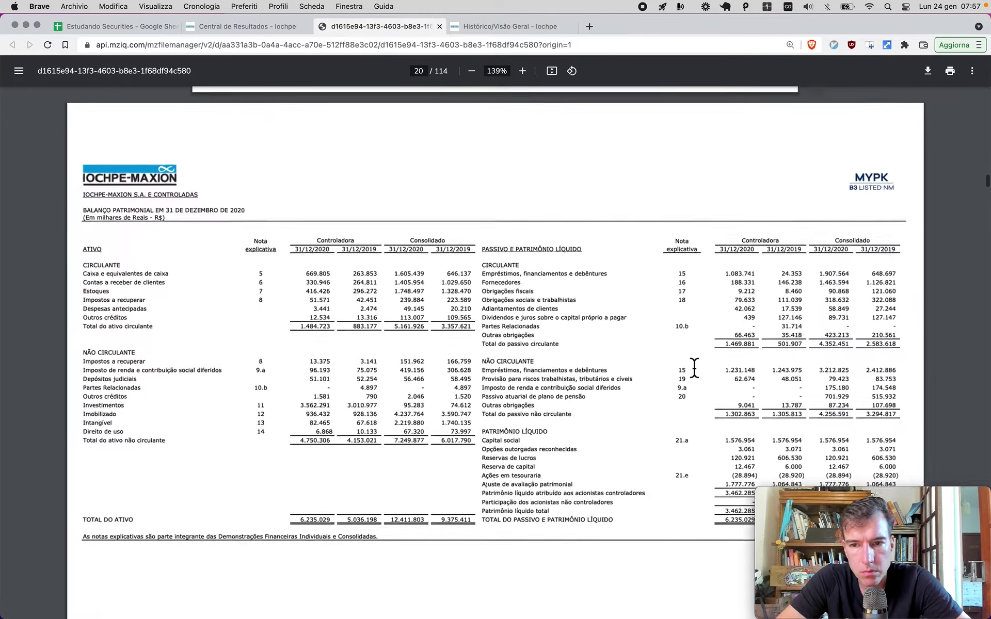
{"action": "scroll", "coordinate": [693, 367], "scroll_direction": "right", "scroll_amount": 2}
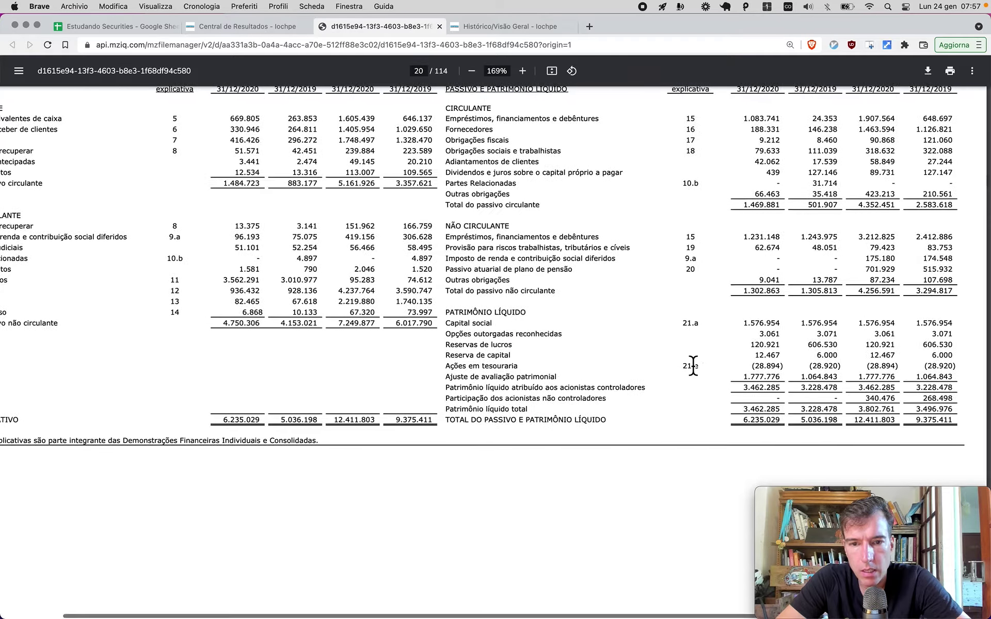
{"action": "scroll", "coordinate": [693, 366], "scroll_direction": "up", "scroll_amount": 2}
{"action": "scroll", "coordinate": [693, 367], "scroll_direction": "up", "scroll_amount": 3}
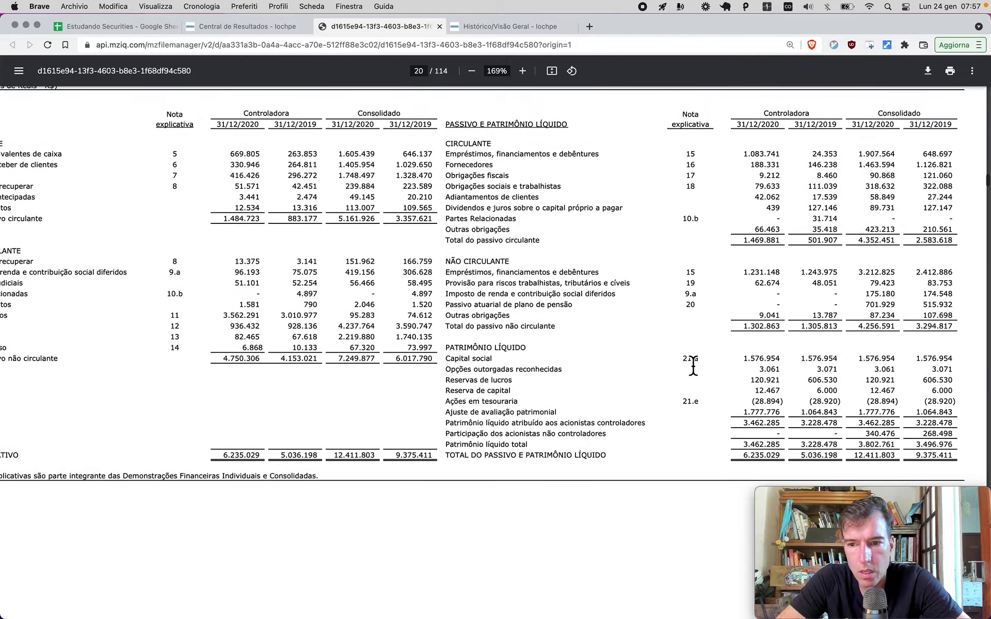
{"action": "scroll", "coordinate": [693, 366], "scroll_direction": "down", "scroll_amount": 2}
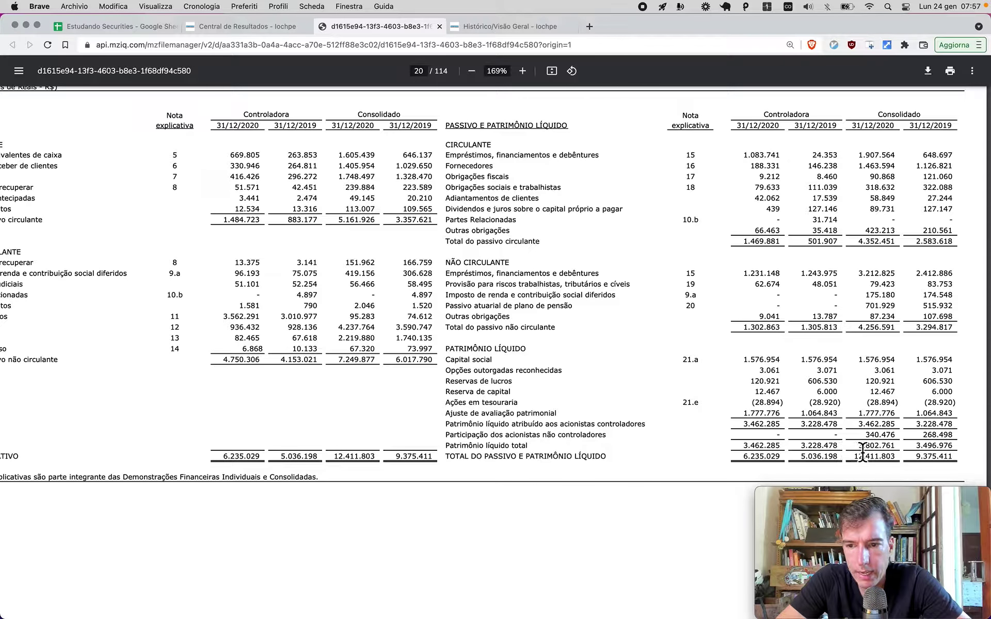
Return to the Estudando Securities sheet and enter 3803 as Iochpe-Maxion's Net Equity for period 20.
{"action": "key", "text": "super+1"}
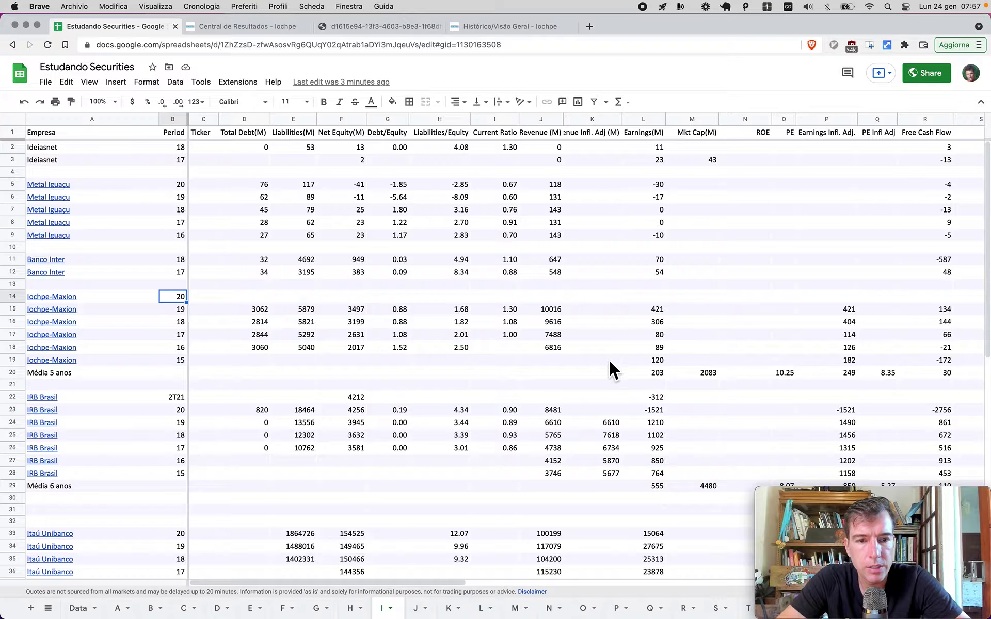
{"action": "left_click", "coordinate": [351, 301]}
{"action": "type", "text": "3803"}
{"action": "key", "text": "Left"}
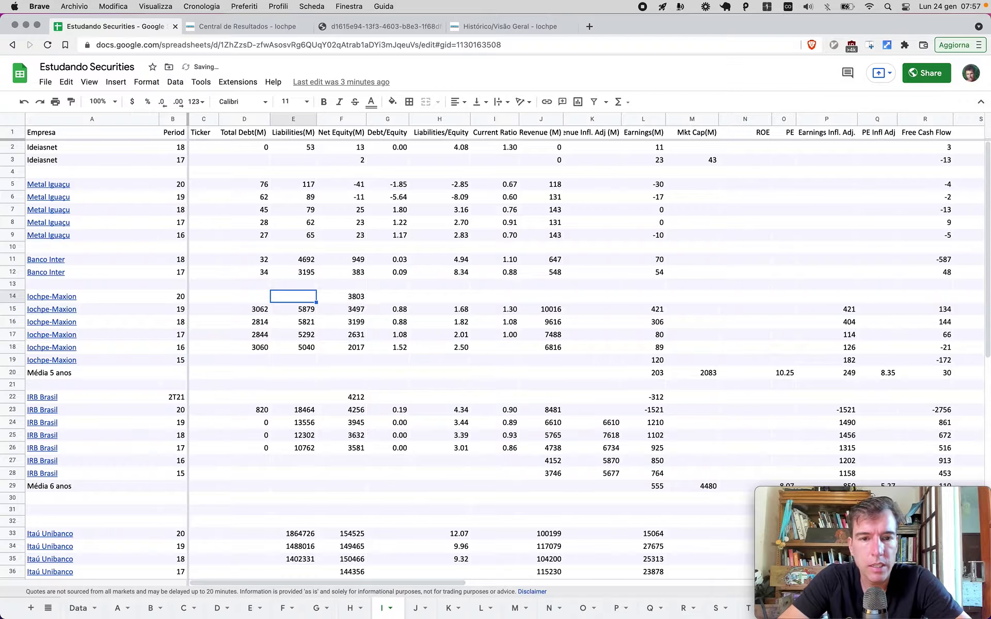
Return to the balance sheet as of 31 December 2020 and open the Calculator over it.
{"action": "key", "text": "super+3"}
{"action": "key", "text": "super+Tab"}
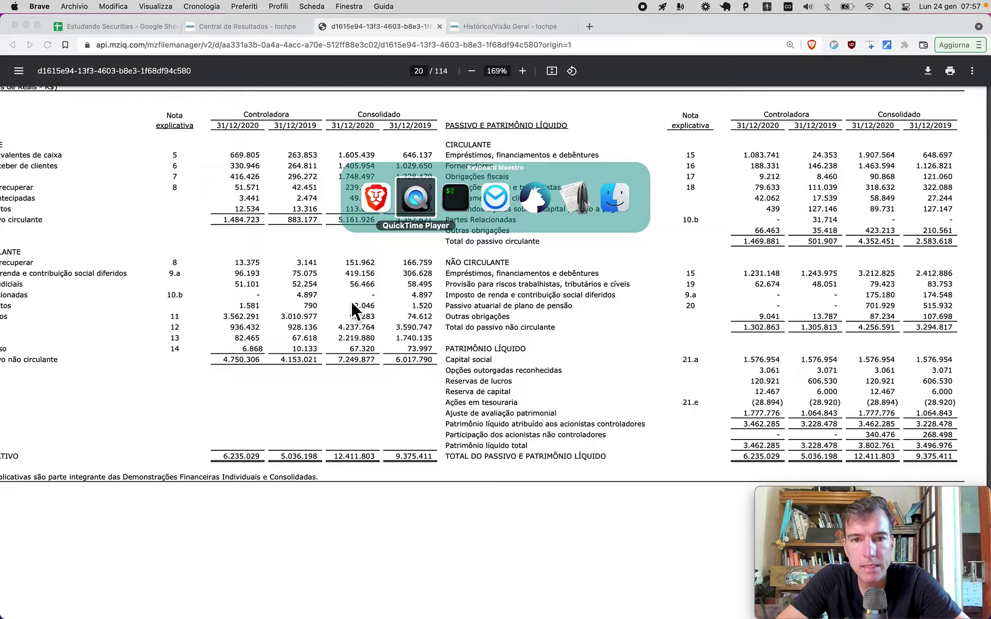
{"action": "key", "text": "super+space"}
{"action": "type", "text": "Calc"}
{"action": "key", "text": "Return"}
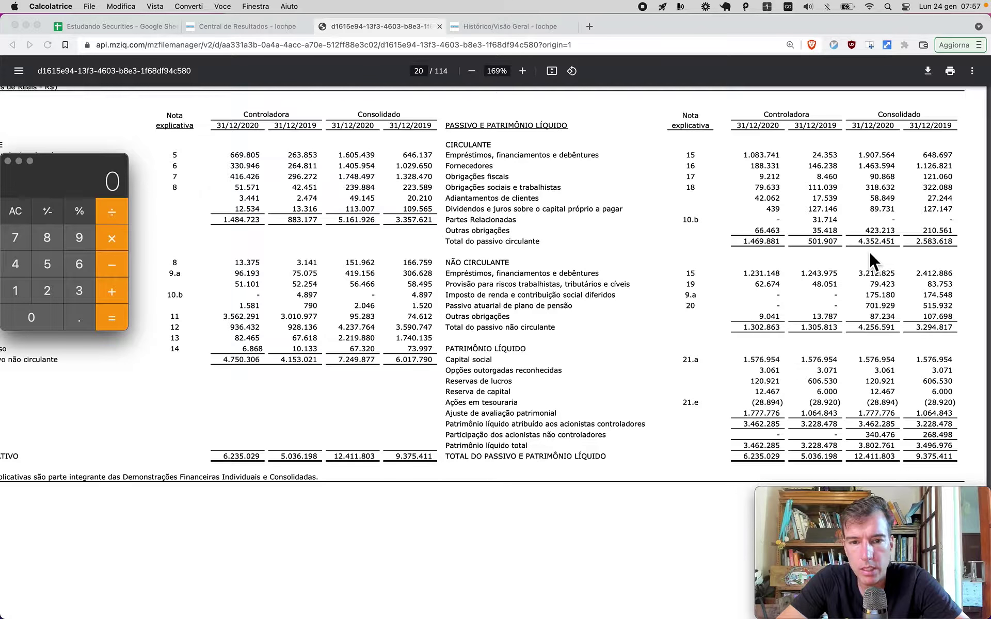
Add the 2020 consolidated current and non-current liabilities, 4352 + 4257, in the Calculator.
{"action": "type", "text": "43532"}
{"action": "key", "text": "BackSpace"}
{"action": "key", "text": "BackSpace"}
{"action": "type", "text": "2"}
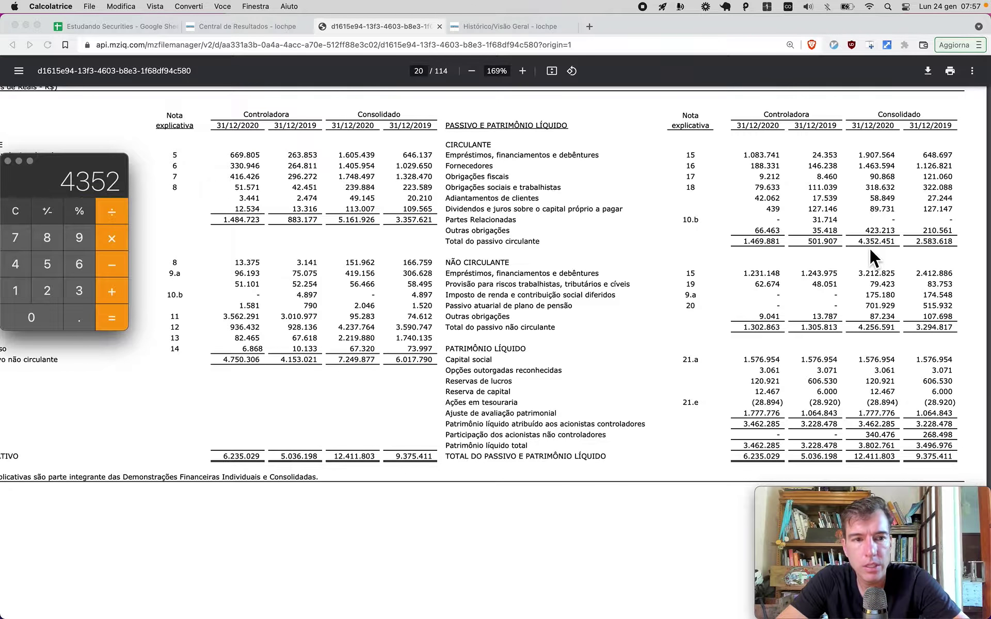
{"action": "type", "text": "+"}
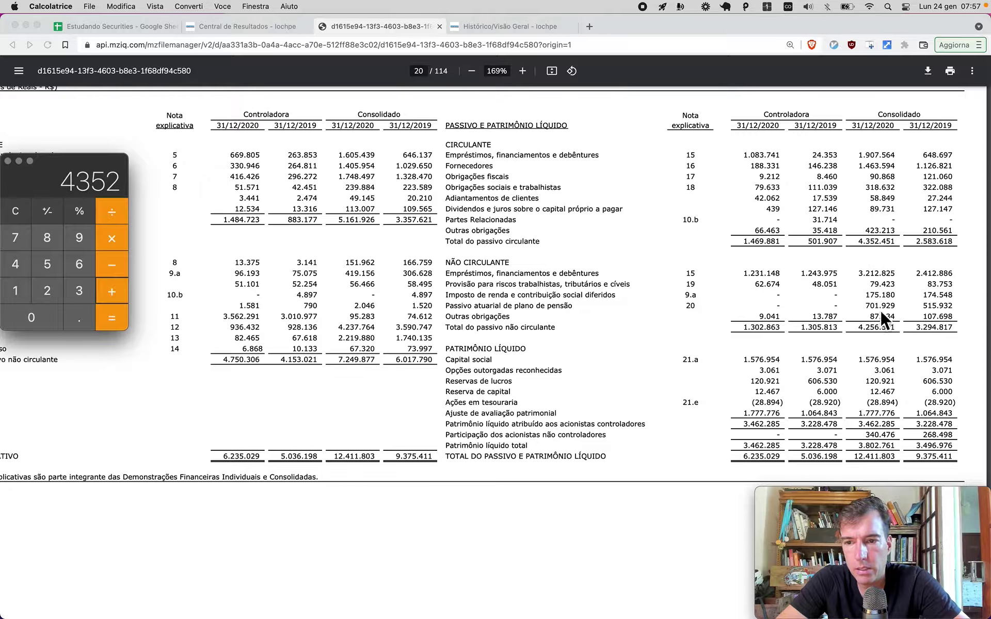
{"action": "type", "text": "4257+"}
{"action": "key", "text": "super+Tab"}
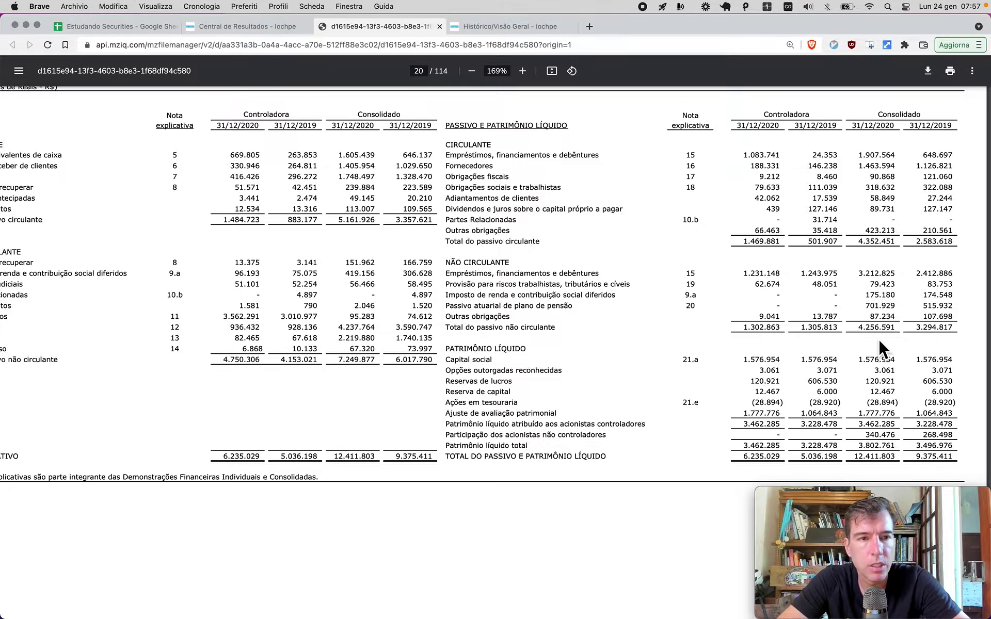
In the Estudando Securities sheet, enter 8609 as Iochpe-Maxion's Liabilities for period 20.
{"action": "key", "text": "super+1"}
{"action": "left_click", "coordinate": [293, 296]}
{"action": "type", "text": "8609"}
{"action": "key", "text": "Down"}
{"action": "key", "text": "Up"}
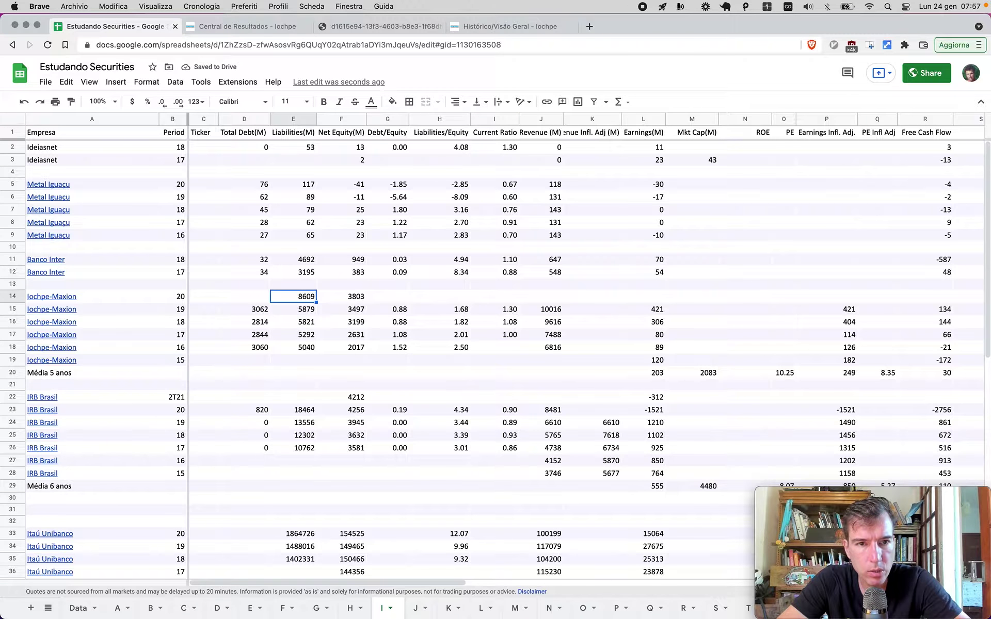
From the 2020 balance sheet, add the consolidated current and non-current loans and debentures, 1908 + 3213, in the Calculator.
{"action": "key", "text": "super+3"}
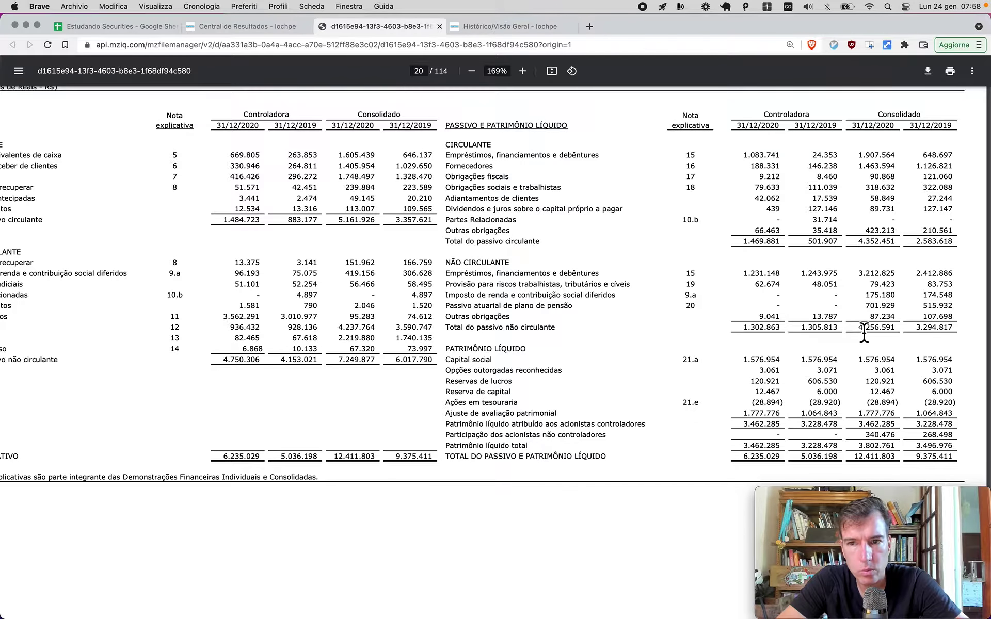
{"action": "key", "text": "super+1"}
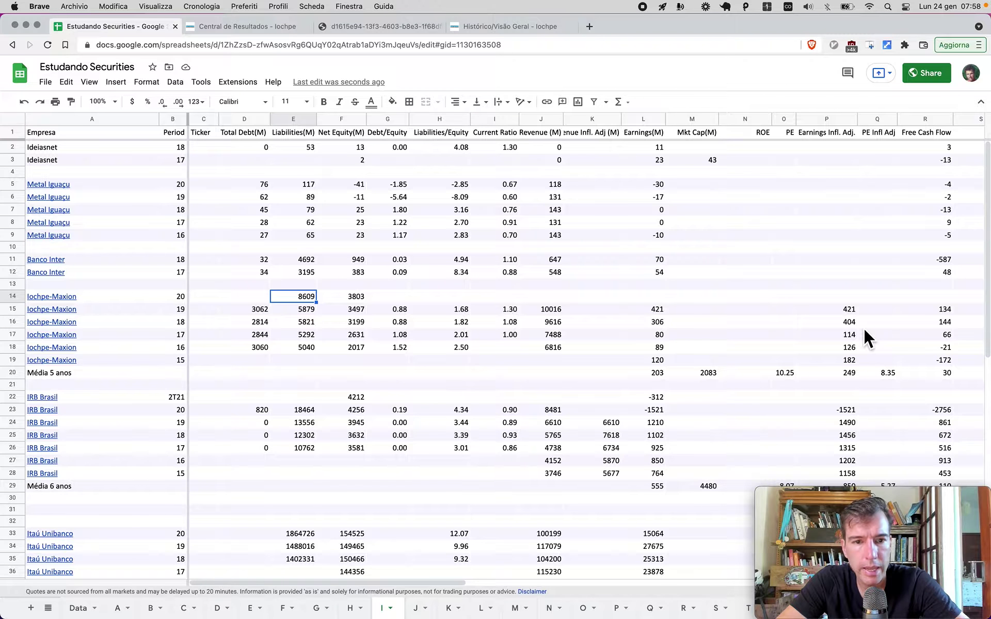
{"action": "key", "text": "super+3"}
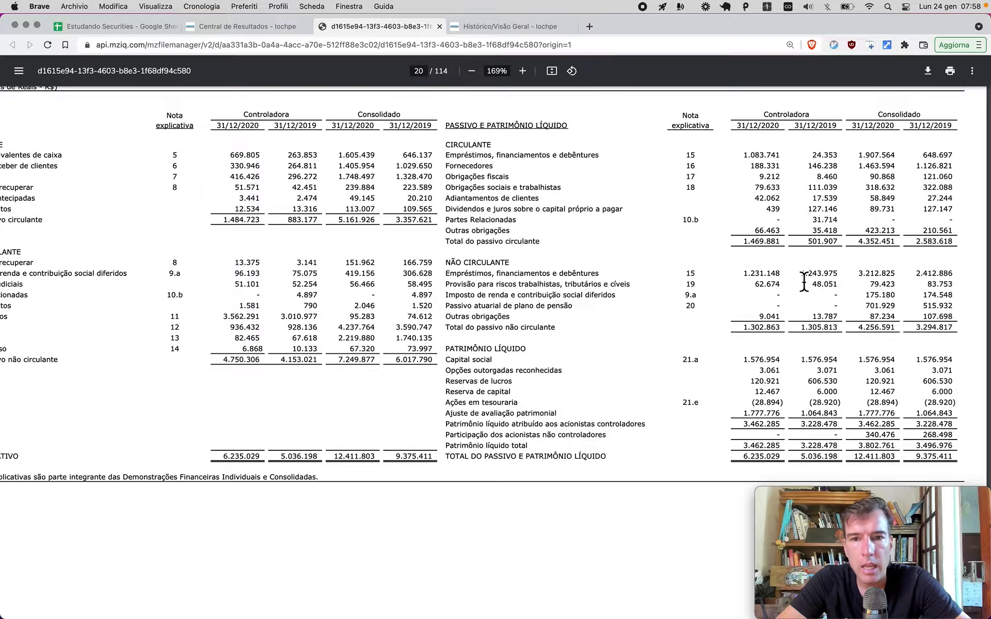
{"action": "key", "text": "super+Tab"}
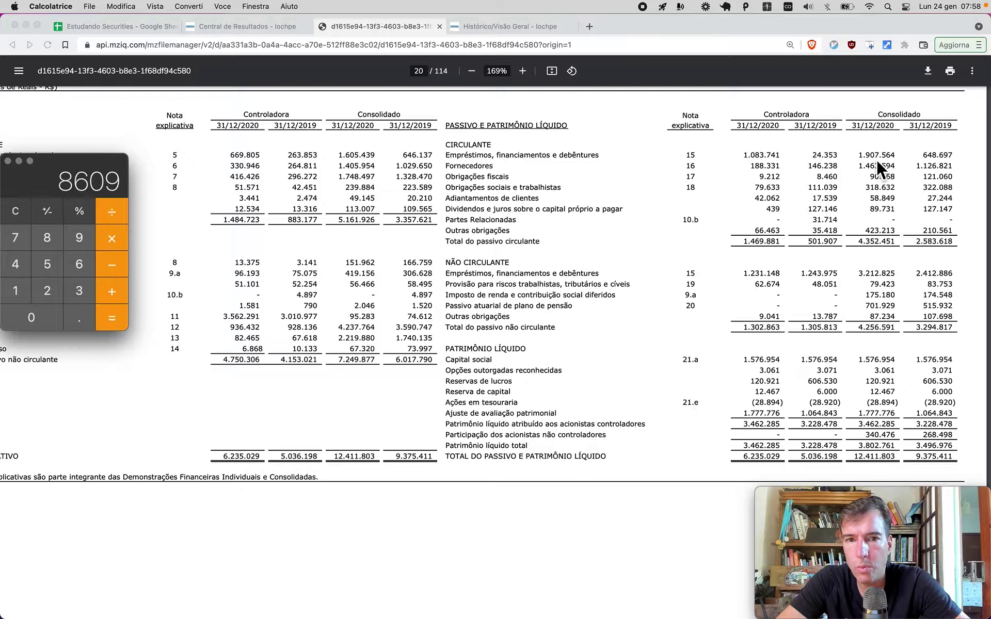
{"action": "type", "text": "1908"}
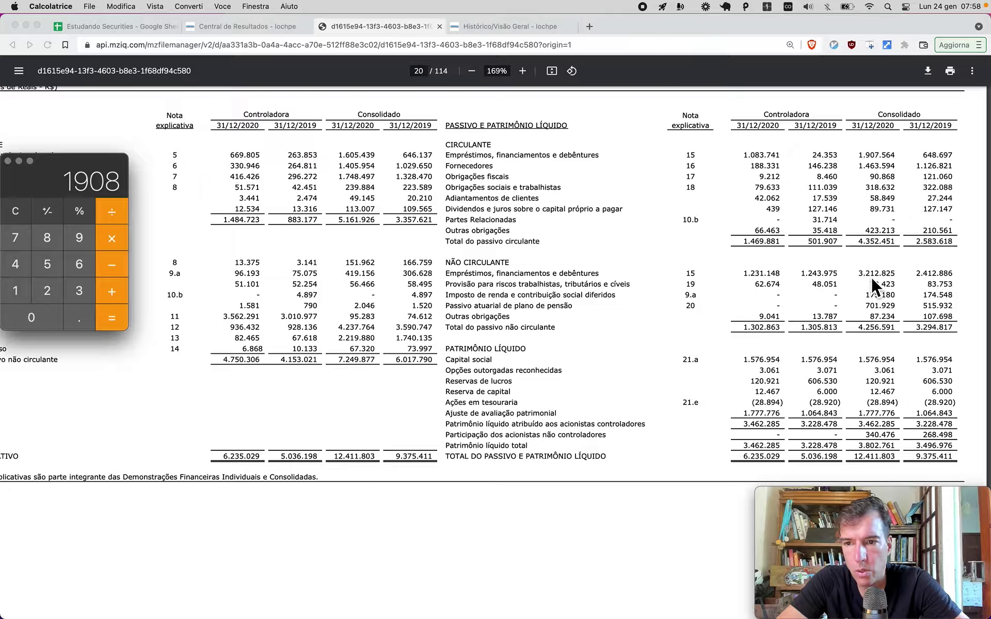
{"action": "key", "text": "plus"}
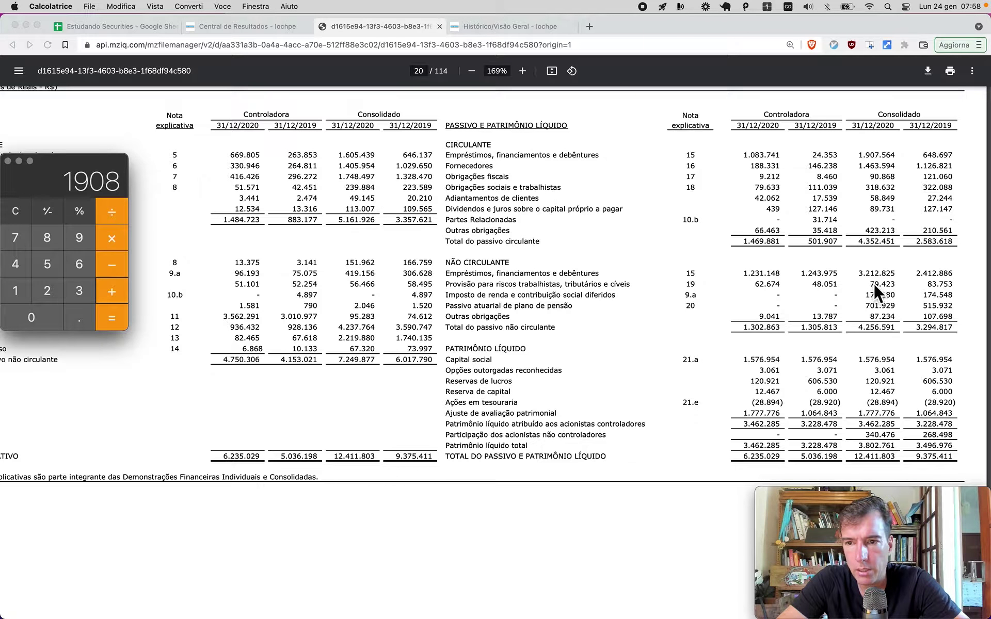
{"action": "type", "text": "3213"}
{"action": "key", "text": "Return"}
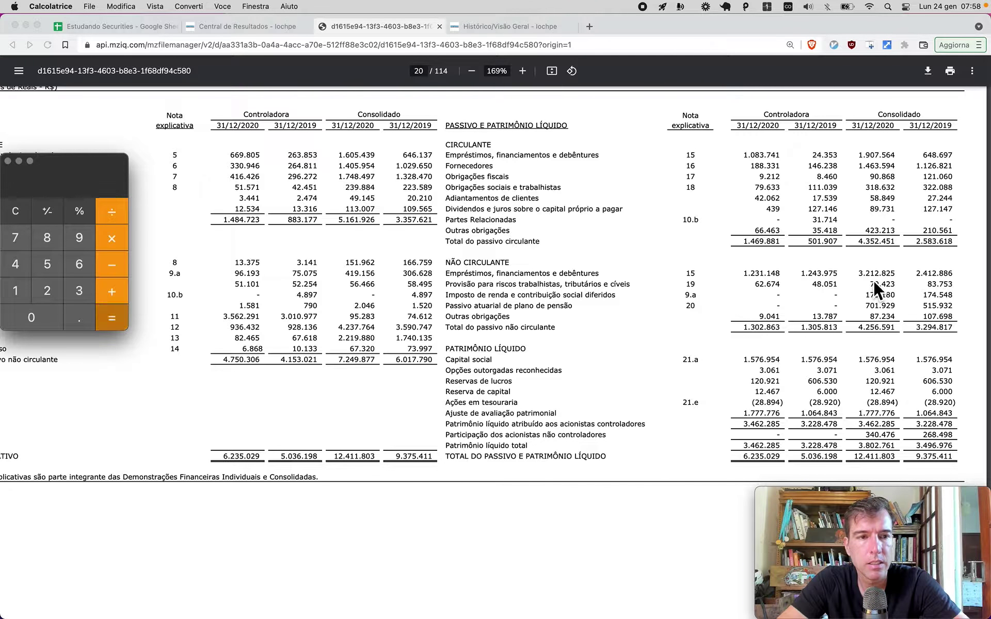
Back in the Estudando Securities sheet, enter 5121 as Iochpe-Maxion's Total Debt for period 20.
{"action": "key", "text": "super+Tab"}
{"action": "key", "text": "super+1"}
{"action": "type", "text": "5121"}
{"action": "key", "text": "Tab"}
Copy Iochpe-Maxion's Debt/Equity and Liabilities/Equity formulas from the period 19 row into the period 20 row.
{"action": "key", "text": "Right"}
{"action": "key", "text": "Right"}
{"action": "key", "text": "Down"}
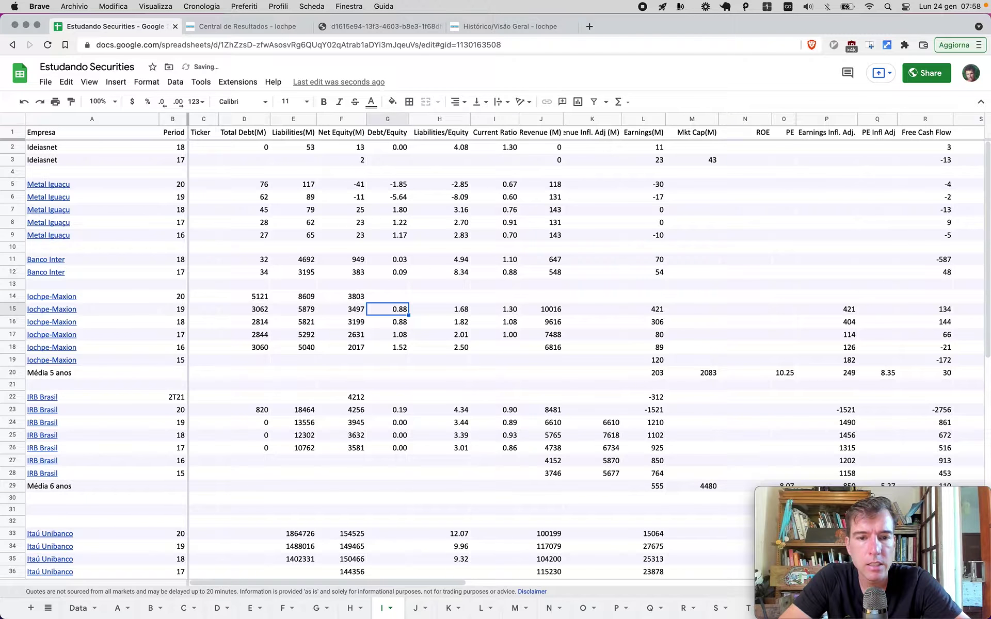
{"action": "key", "text": "shift+Right"}
{"action": "key", "text": "super+c"}
{"action": "key", "text": "Up"}
{"action": "key", "text": "super+v"}
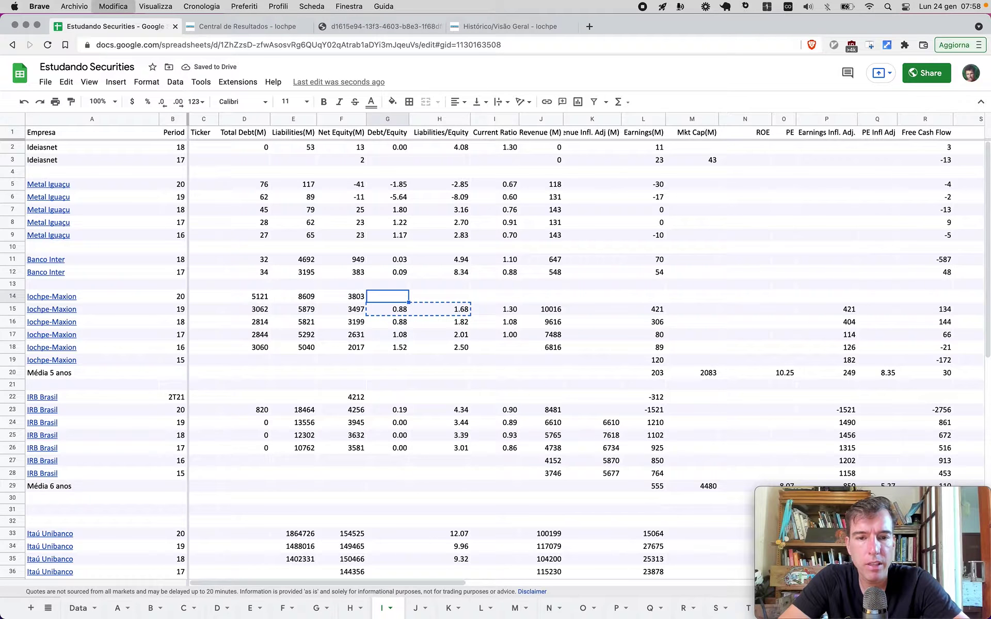
{"action": "key", "text": "Right"}
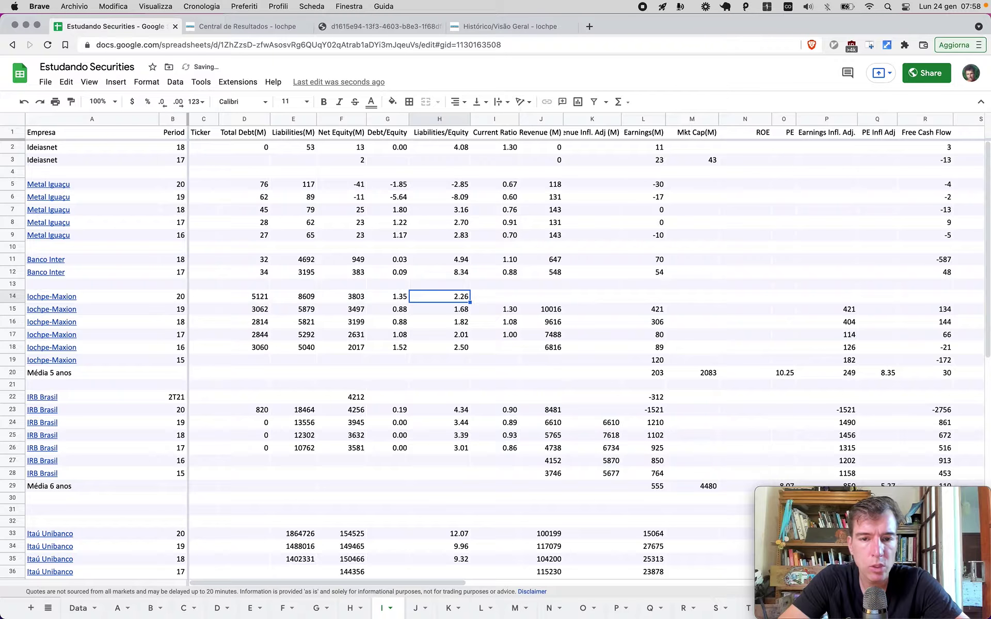
{"action": "key", "text": "Left"}
{"action": "key", "text": "Right"}
{"action": "key", "text": "Left"}
{"action": "key", "text": "Right"}
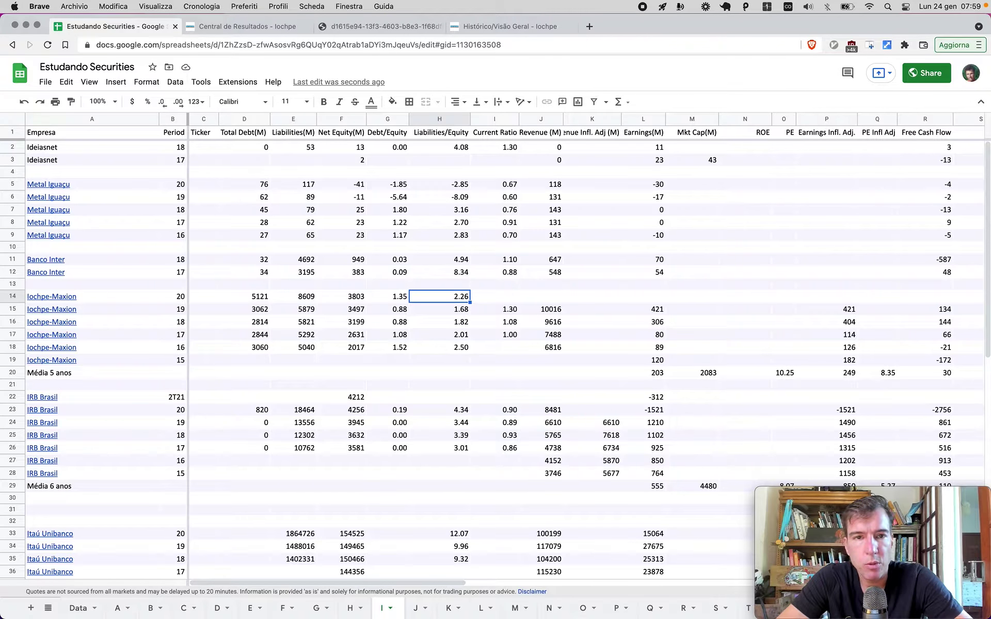
Show the asset side of the 2020 balance sheet and move the Calculator window clear of the asset figures.
{"action": "key", "text": "super+3"}
{"action": "scroll", "coordinate": [681, 304], "scroll_direction": "up", "scroll_amount": 2}
{"action": "scroll", "coordinate": [681, 305], "scroll_direction": "left", "scroll_amount": 2}
{"action": "key", "text": "super+Tab"}
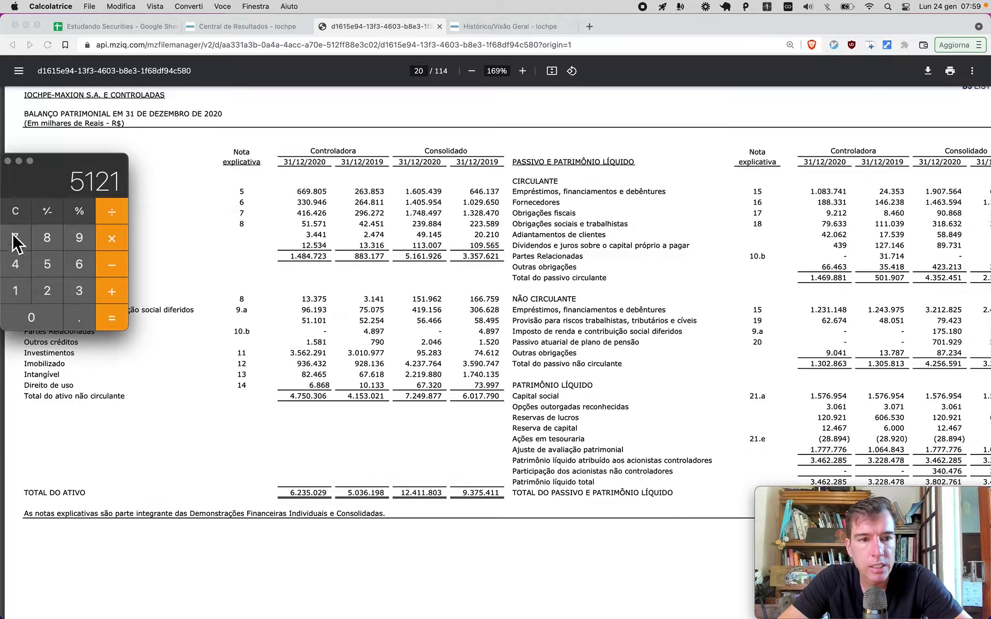
{"action": "left_click_drag", "start_coordinate": [76, 162], "coordinate": [166, 487]}
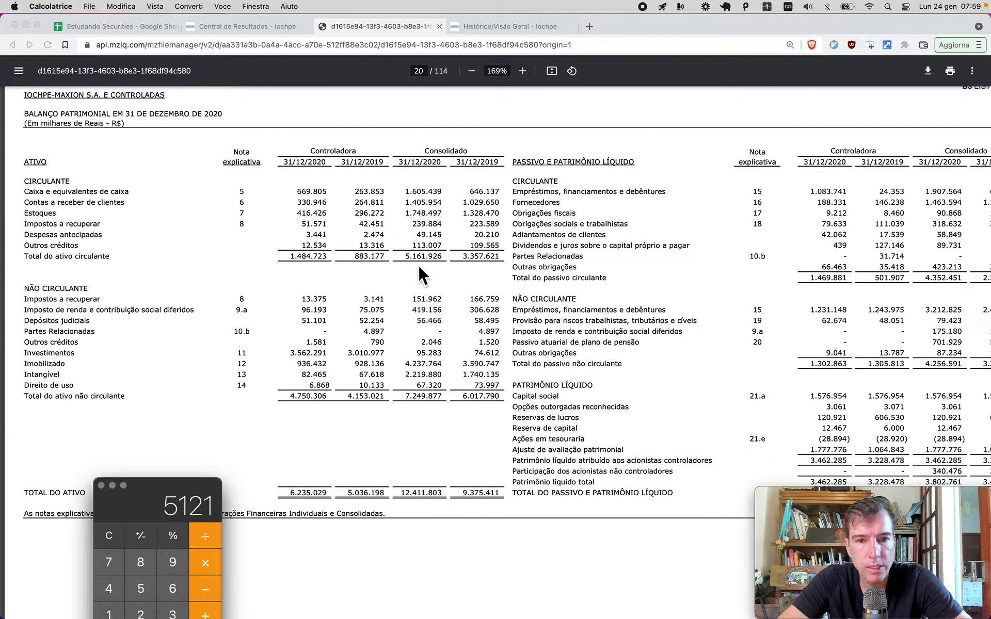
Divide the 2020 consolidated current assets by the current liabilities, 5162 / 4352, in the Calculator.
{"action": "key", "text": "BackSpace"}
{"action": "key", "text": "BackSpace"}
{"action": "key", "text": "BackSpace"}
{"action": "type", "text": "162"}
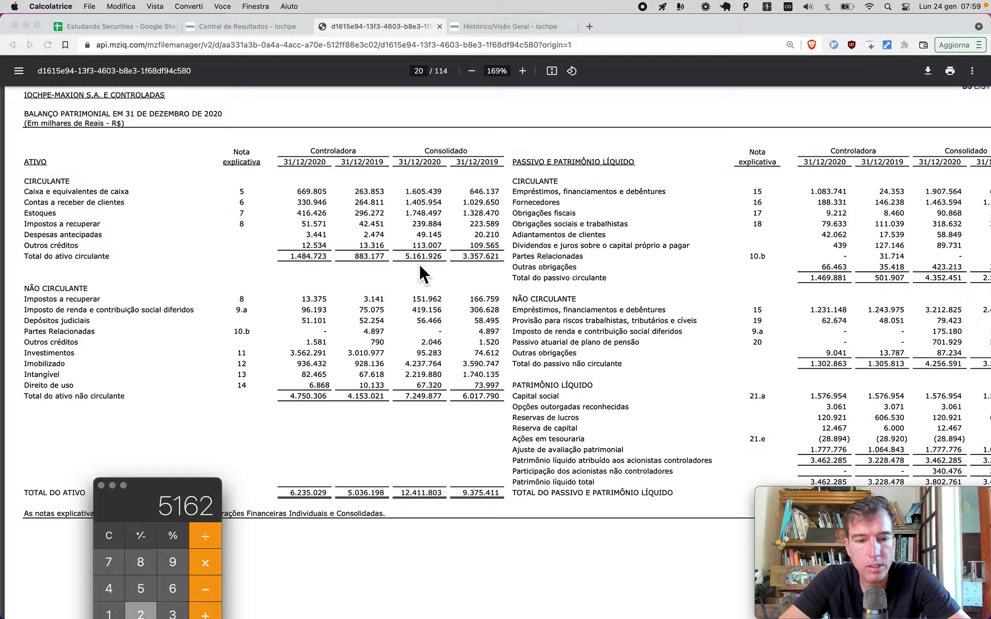
{"action": "scroll", "coordinate": [429, 262], "scroll_direction": "right", "scroll_amount": 2}
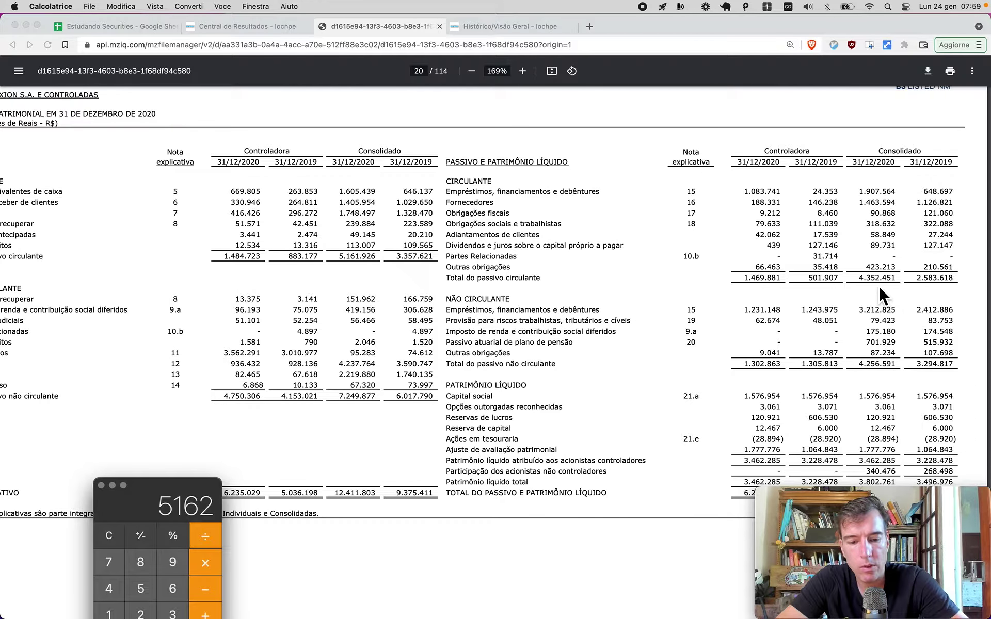
{"action": "key", "text": "slash"}
{"action": "type", "text": "4352"}
{"action": "key", "text": "Return"}
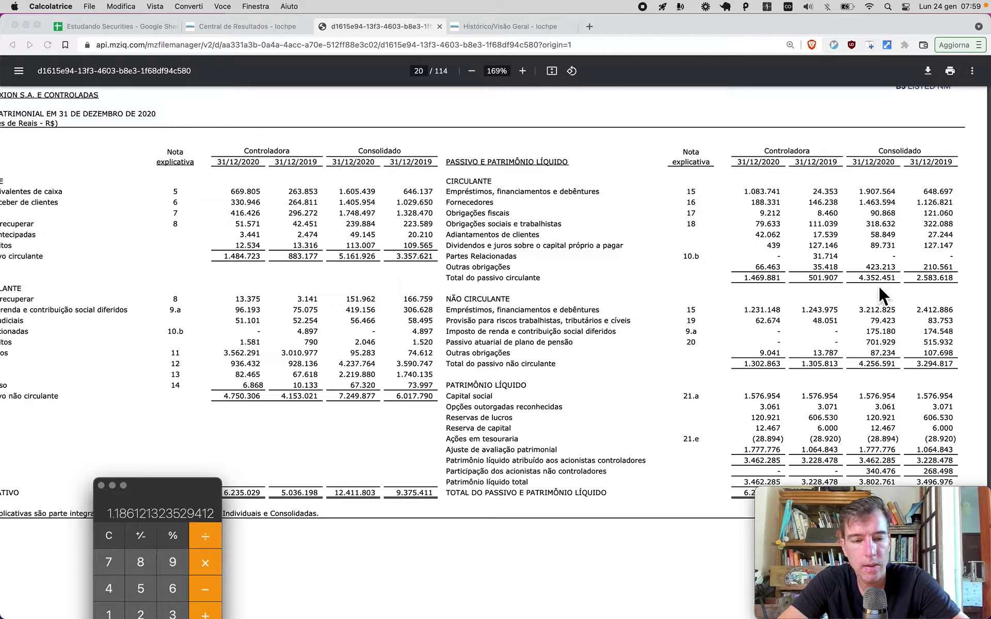
Return to the Estudando Securities sheet and paste the calculated quotient as Iochpe-Maxion's Current Ratio for period 20.
{"action": "key", "text": "super+Tab"}
{"action": "key", "text": "super+1"}
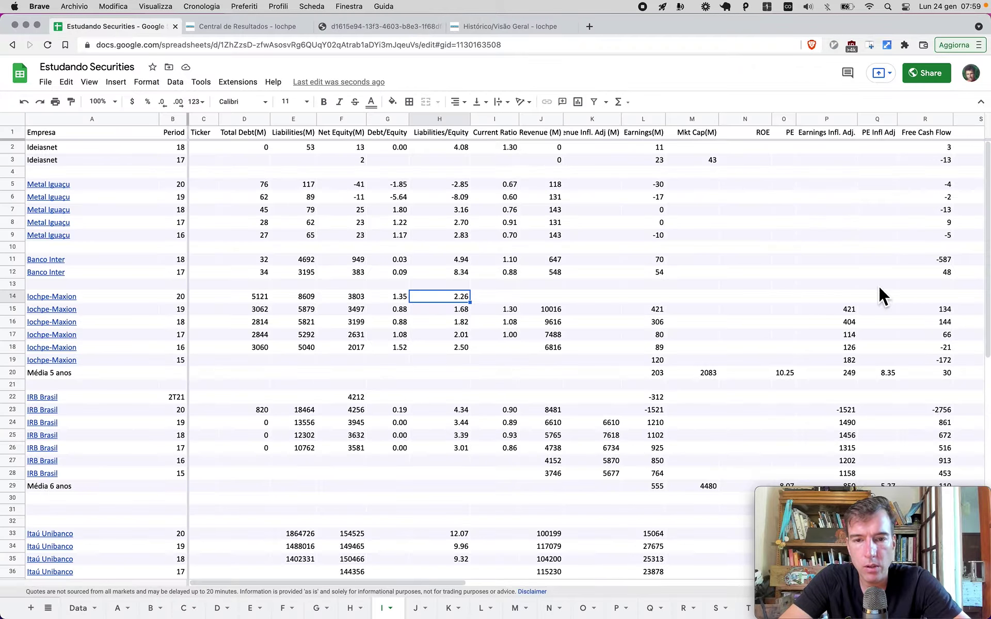
{"action": "key", "text": "super+v"}
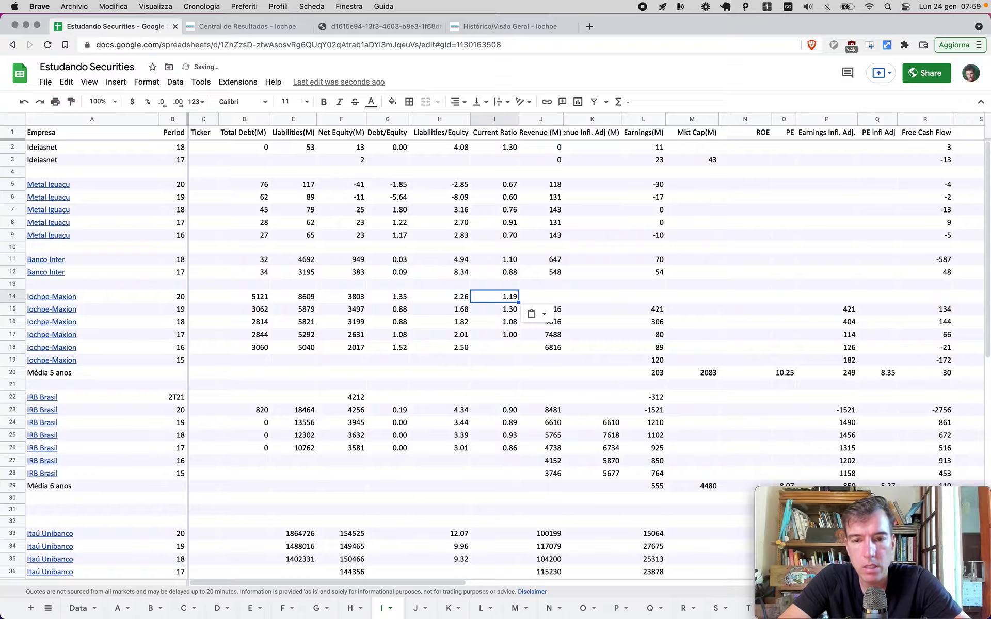
Find the 2020 consolidated net revenue in the report's income statement and enter 8761 as Iochpe-Maxion's Revenue for period 20.
{"action": "key", "text": "Right"}
{"action": "key", "text": "Right"}
{"action": "key", "text": "Right"}
{"action": "key", "text": "Right"}
{"action": "key", "text": "super+3"}
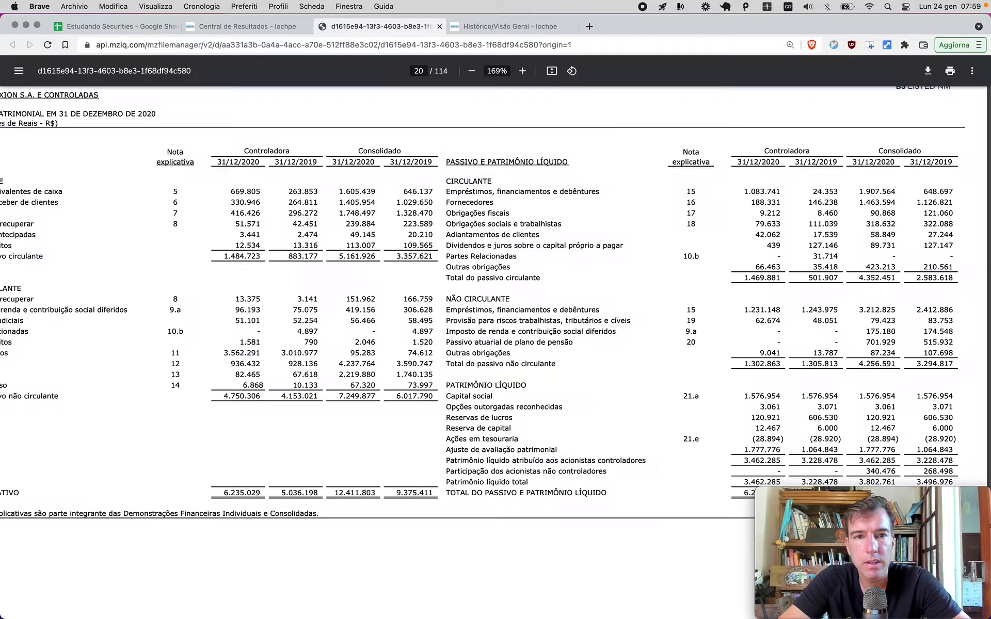
{"action": "scroll", "coordinate": [521, 223], "scroll_direction": "down", "scroll_amount": 10}
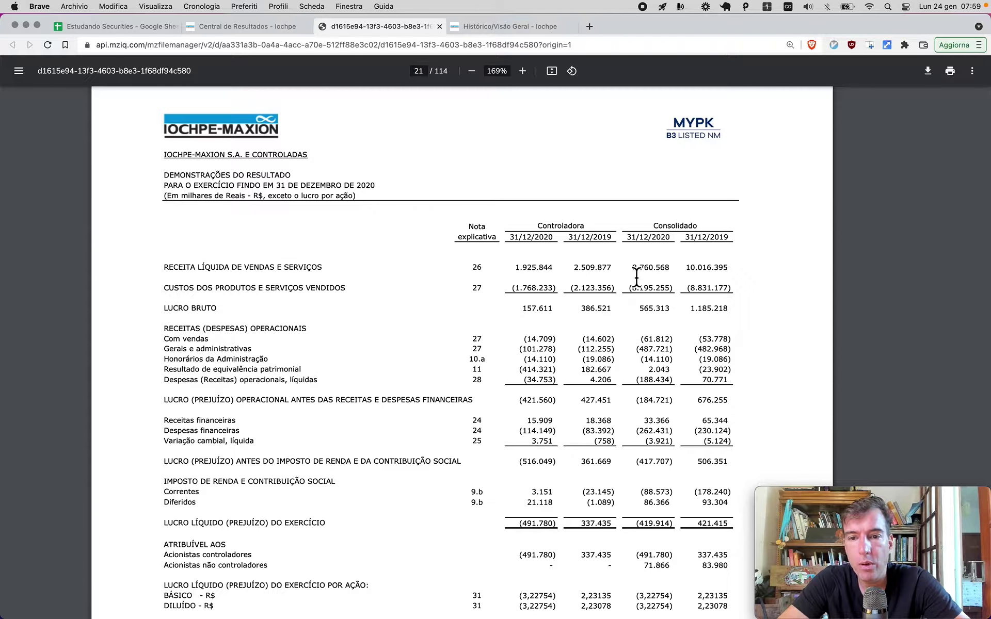
{"action": "key", "text": "super+1"}
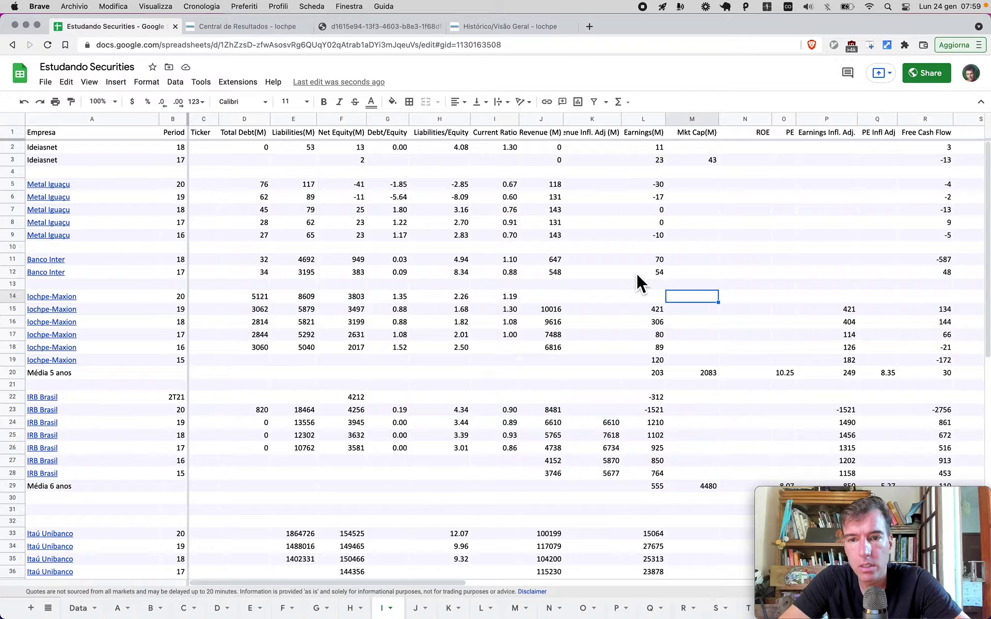
{"action": "key", "text": "Left"}
{"action": "key", "text": "Left"}
{"action": "key", "text": "Left"}
{"action": "type", "text": "8"}
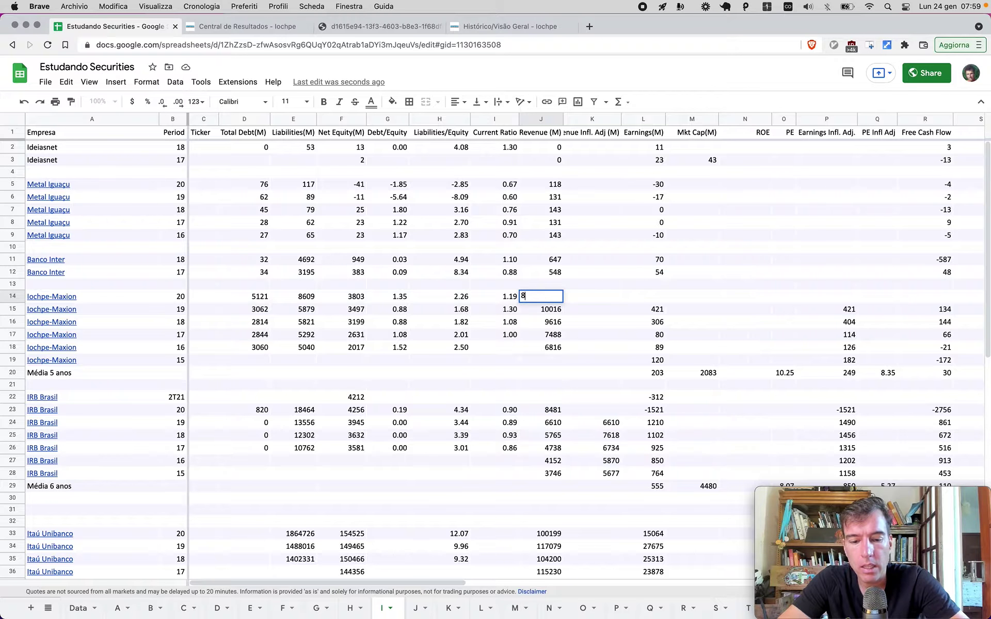
{"action": "type", "text": "761"}
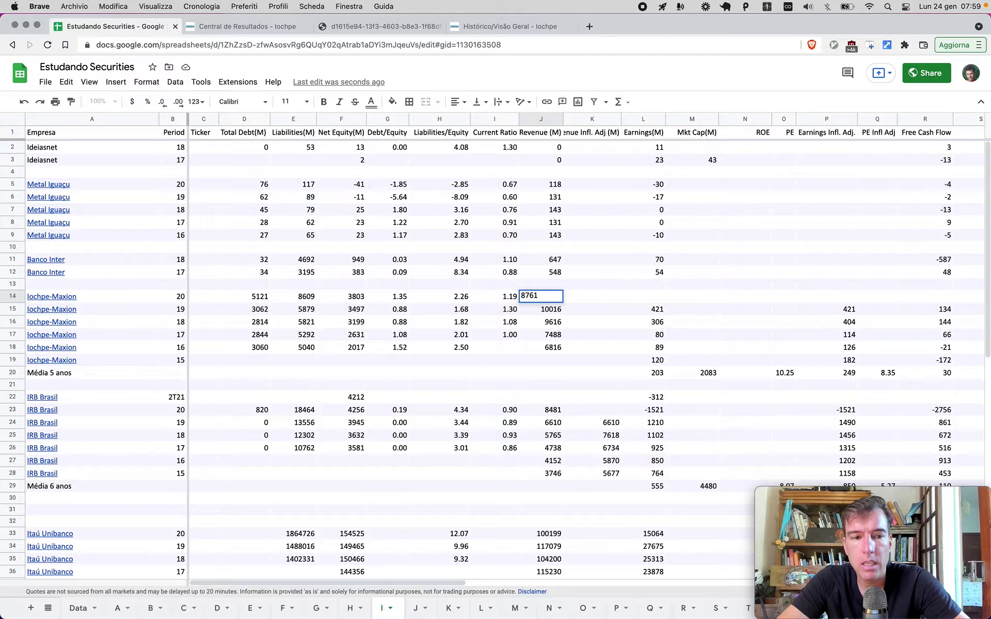
{"action": "key", "text": "Return"}
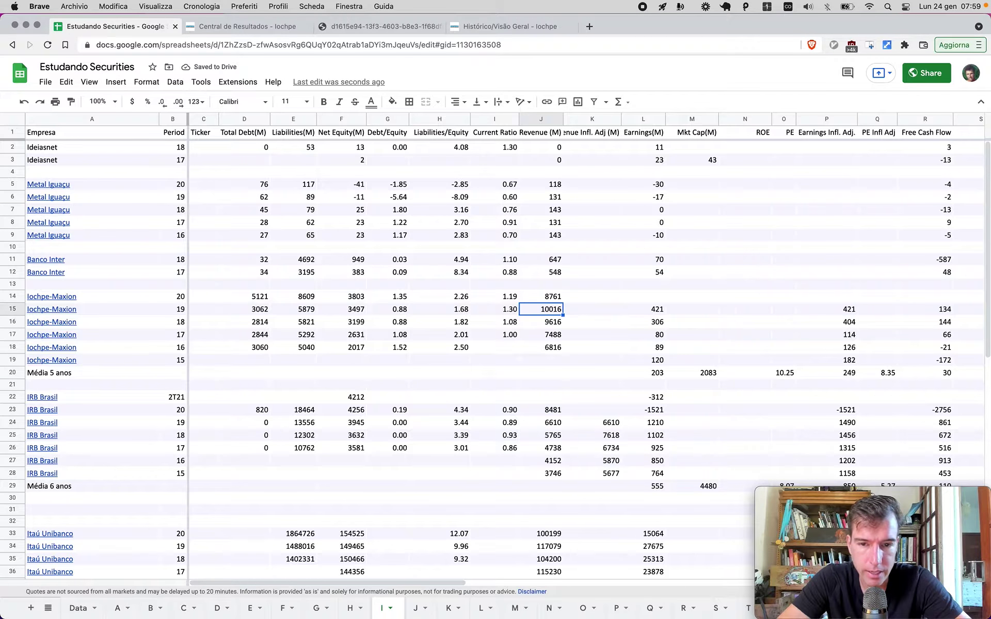
Read the 2020 consolidated net result in the income statement and enter -420 as Iochpe-Maxion's Earnings for period 20.
{"action": "key", "text": "super+3"}
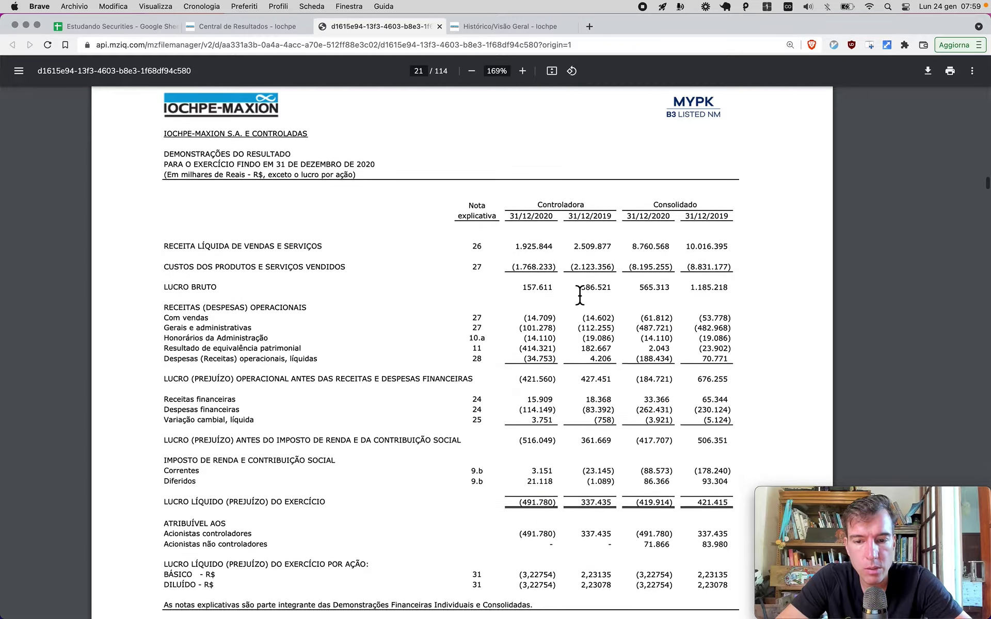
{"action": "scroll", "coordinate": [580, 291], "scroll_direction": "down", "scroll_amount": 5}
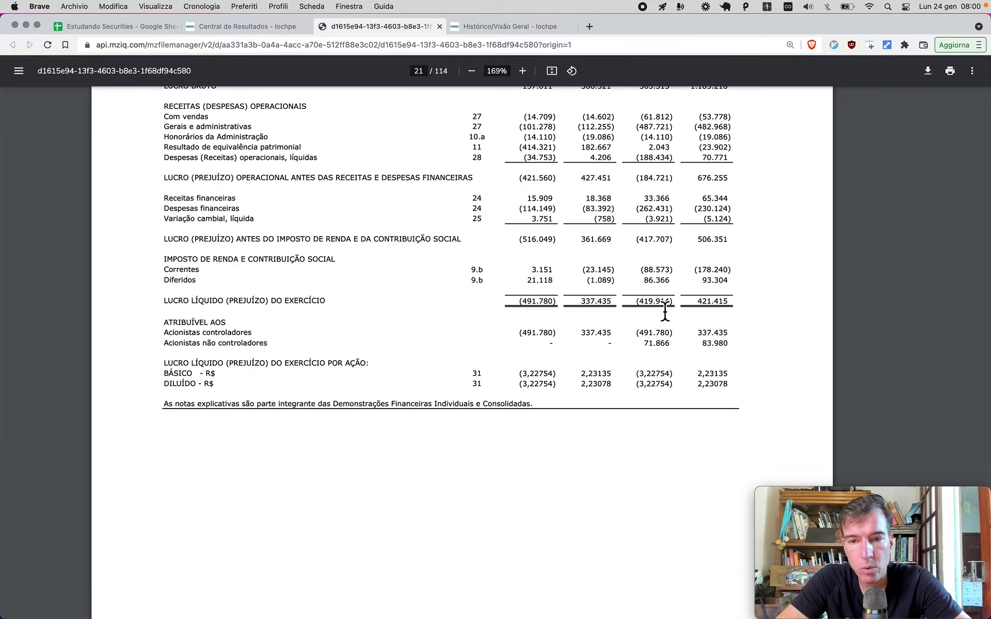
{"action": "key", "text": "super+1"}
{"action": "key", "text": "Right"}
{"action": "key", "text": "Right"}
{"action": "key", "text": "Up"}
{"action": "type", "text": "-420"}
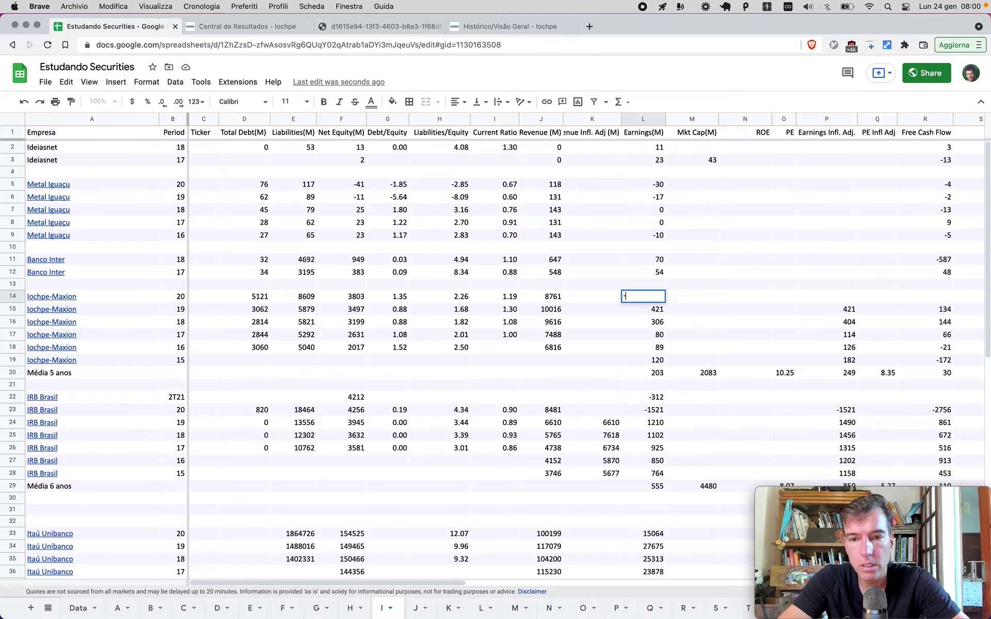
{"action": "key", "text": "Right"}
Review the remaining period 20 columns and the earlier Earnings entries in Iochpe-Maxion's block.
{"action": "key", "text": "Right"}
{"action": "key", "text": "Right"}
{"action": "key", "text": "Right"}
{"action": "key", "text": "Right"}
{"action": "key", "text": "Right"}
{"action": "key", "text": "Right"}
{"action": "key", "text": "Right"}
{"action": "key", "text": "Right"}
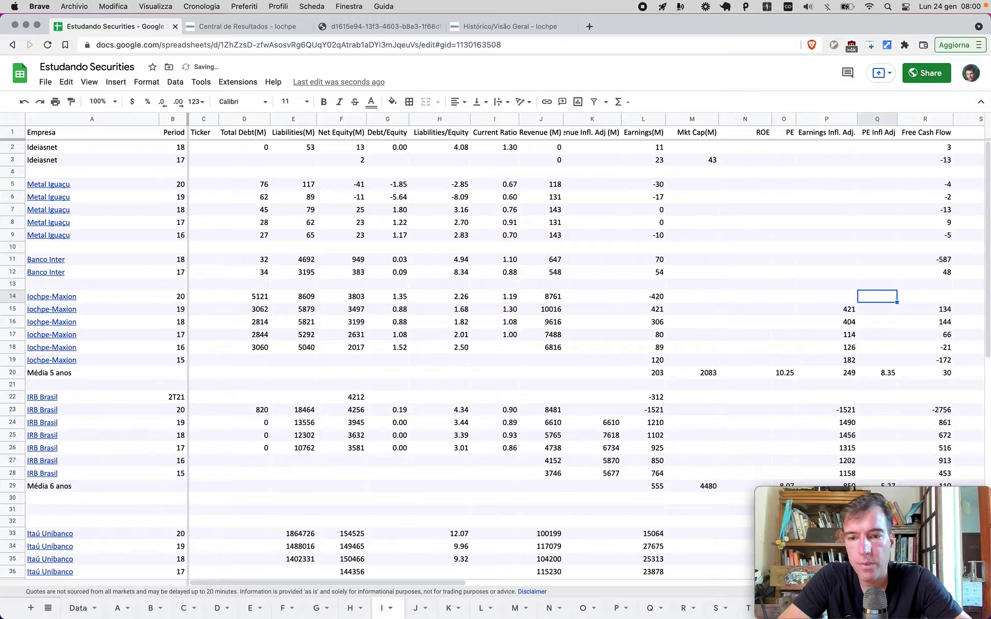
{"action": "key", "text": "Right"}
{"action": "key", "text": "Left"}
{"action": "key", "text": "Left"}
{"action": "key", "text": "Left"}
{"action": "key", "text": "Left"}
{"action": "key", "text": "Left"}
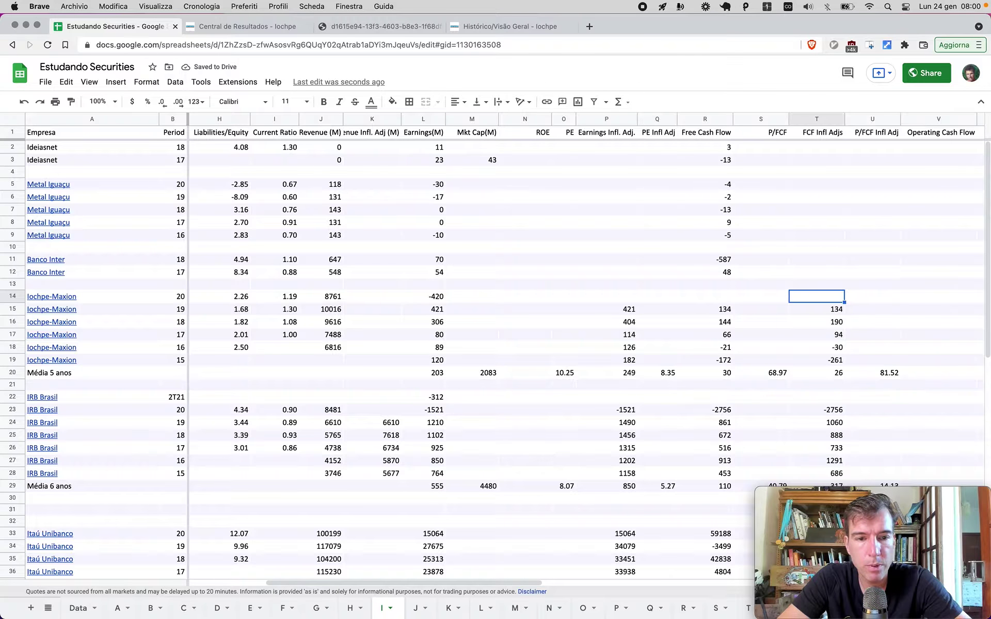
{"action": "key", "text": "Left"}
{"action": "key", "text": "Left"}
{"action": "key", "text": "Left"}
{"action": "key", "text": "Left"}
{"action": "key", "text": "Left"}
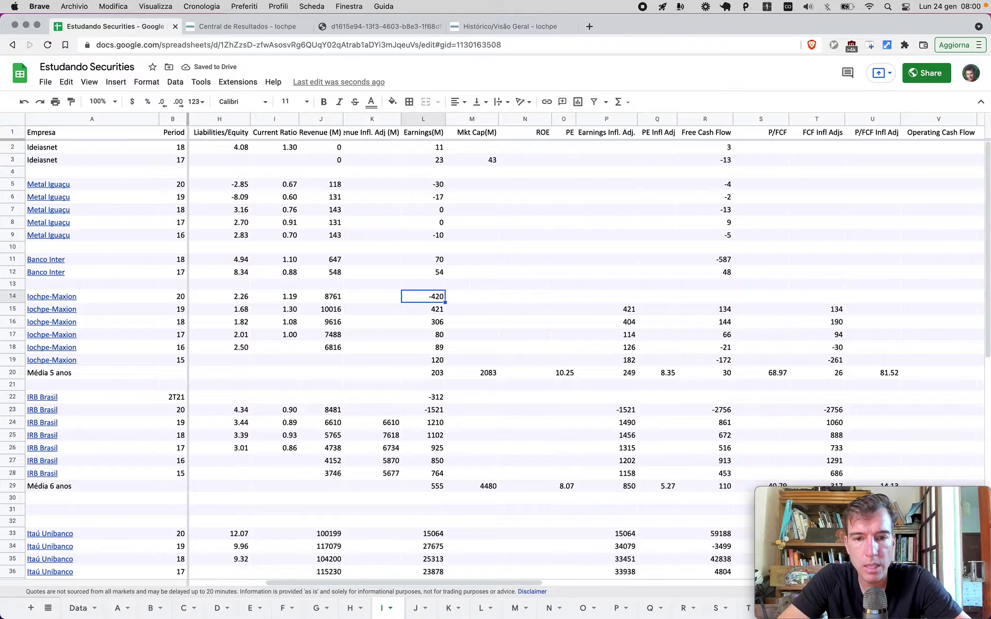
{"action": "key", "text": "Down"}
{"action": "key", "text": "Down"}
{"action": "key", "text": "Down"}
{"action": "key", "text": "Down"}
{"action": "key", "text": "Down"}
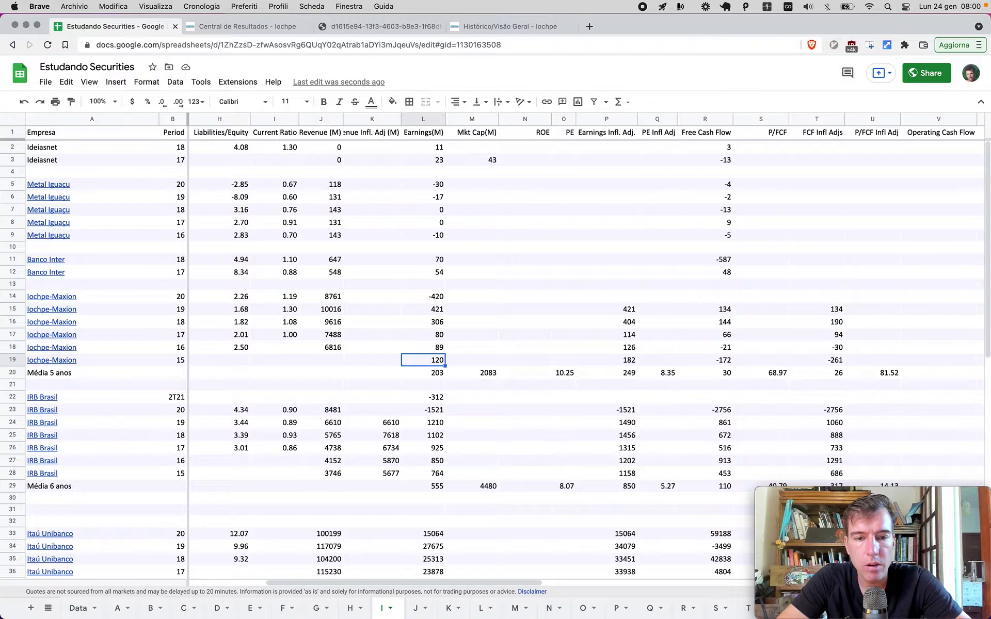
Open the financial report and find the 2020 consolidated operating and investing cash flows in the cash flow statement.
{"action": "key", "text": "ctrl+Tab"}
{"action": "key", "text": "ctrl+Tab"}
{"action": "scroll", "coordinate": [544, 309], "scroll_direction": "down", "scroll_amount": 10}
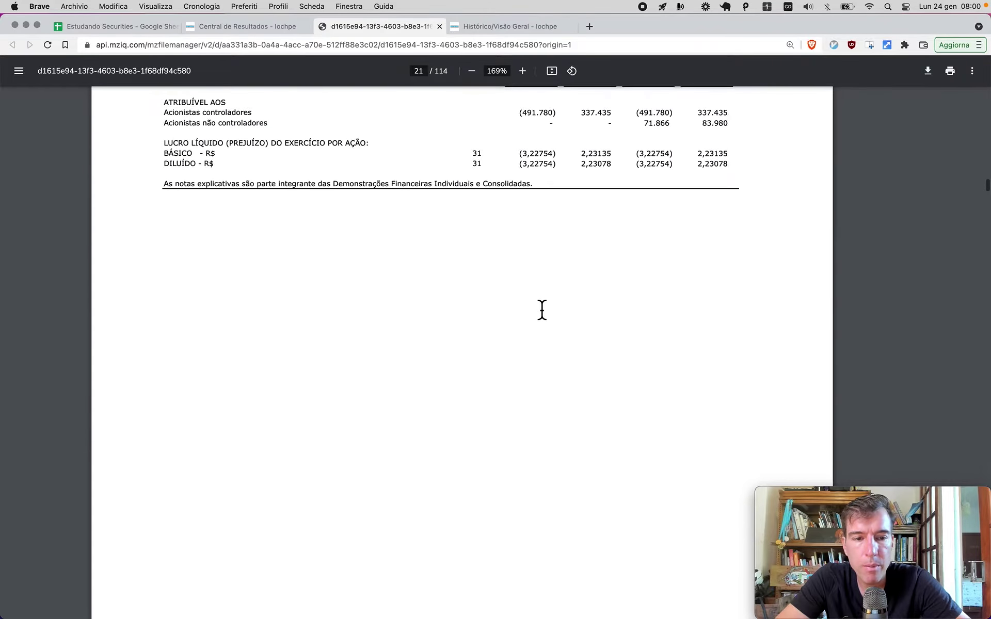
{"action": "key", "text": "Right"}
{"action": "key", "text": "Right"}
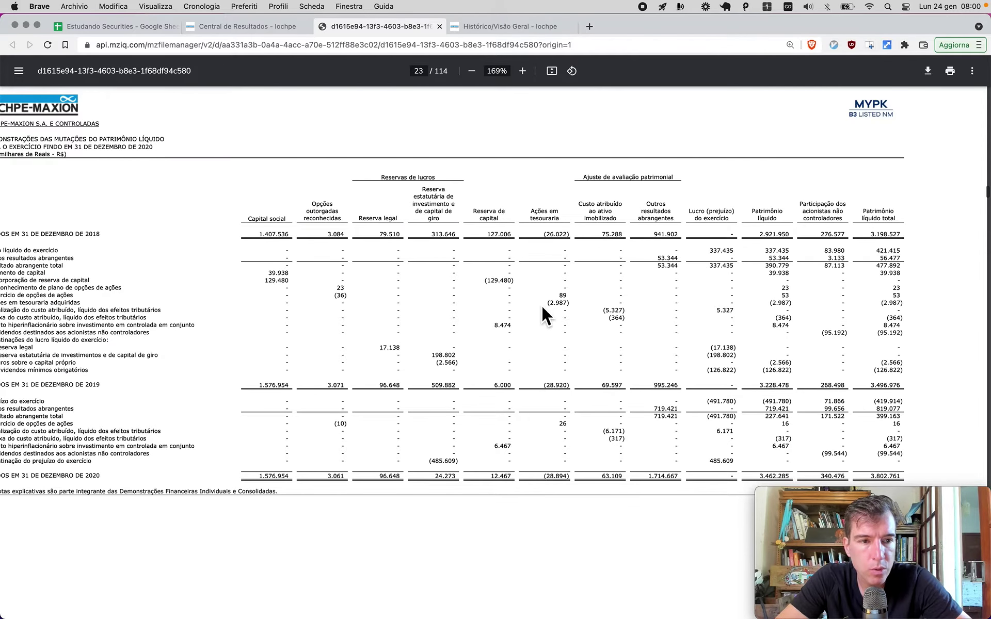
{"action": "scroll", "coordinate": [541, 309], "scroll_direction": "down", "scroll_amount": 6}
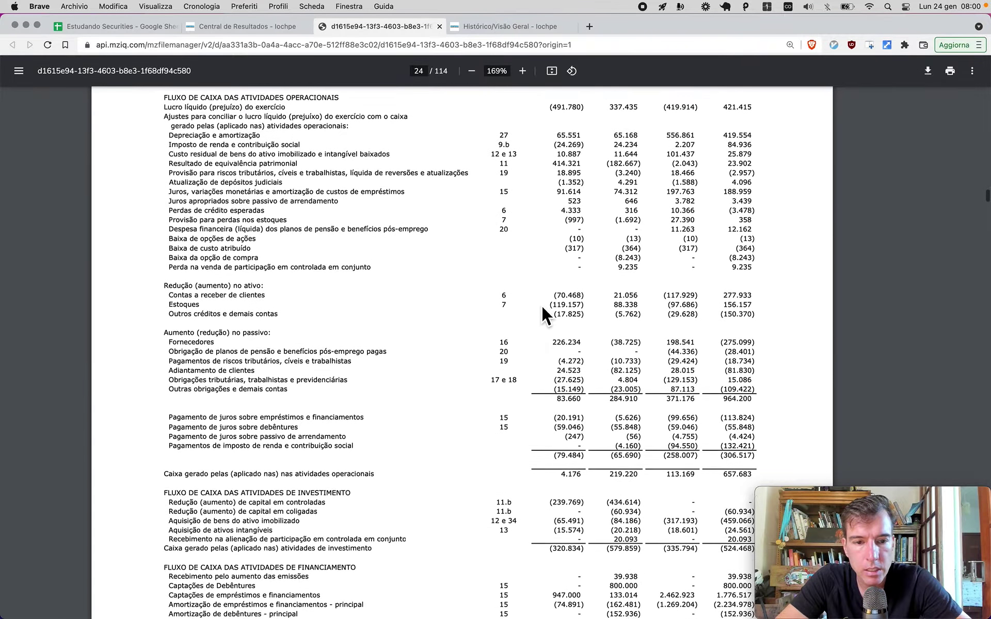
{"action": "scroll", "coordinate": [541, 305], "scroll_direction": "down", "scroll_amount": 5}
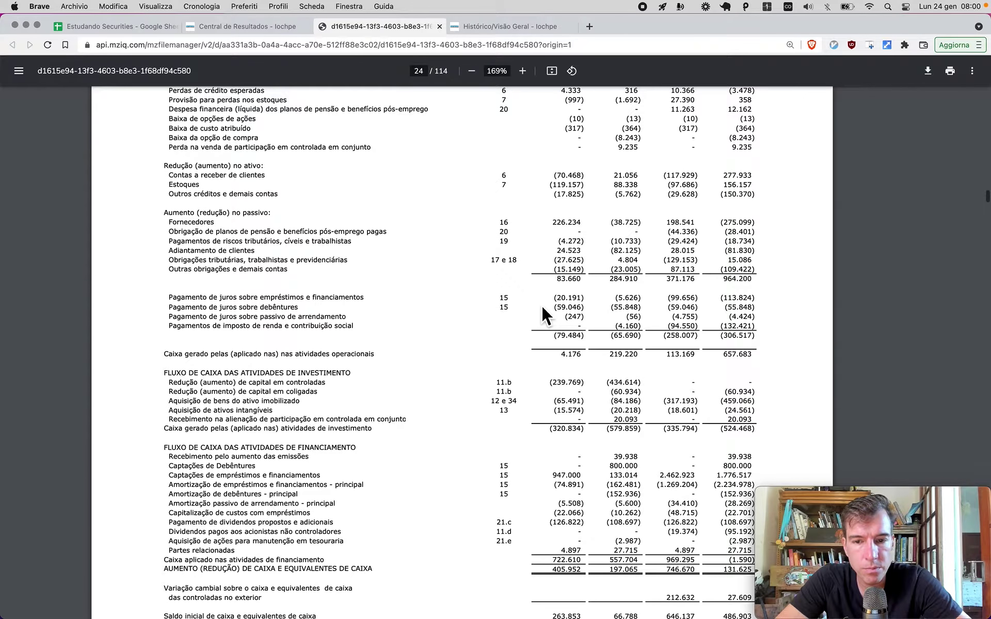
{"action": "scroll", "coordinate": [627, 379], "scroll_direction": "down", "scroll_amount": 1}
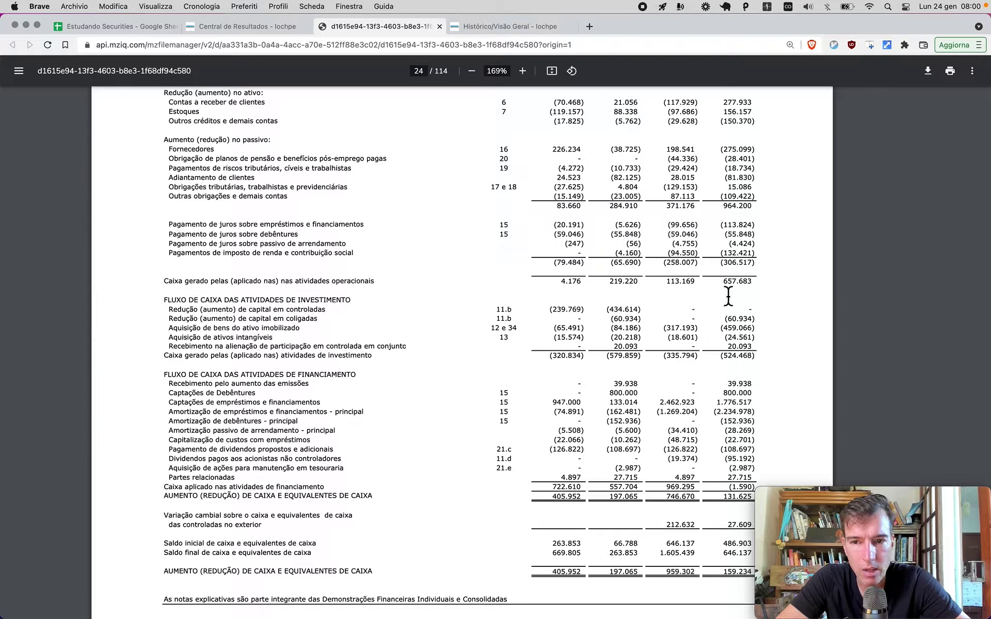
Subtract the 2020 consolidated investing outflow from the operating cash flow, 113 - 336, in the Calculator.
{"action": "key", "text": "super+Tab"}
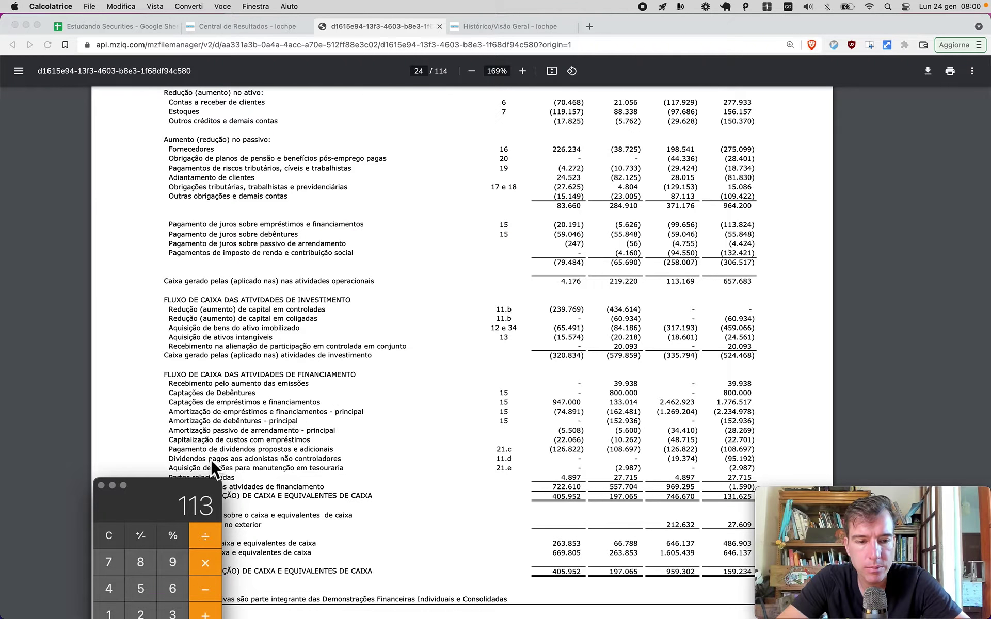
{"action": "left_click_drag", "start_coordinate": [164, 488], "coordinate": [156, 200]}
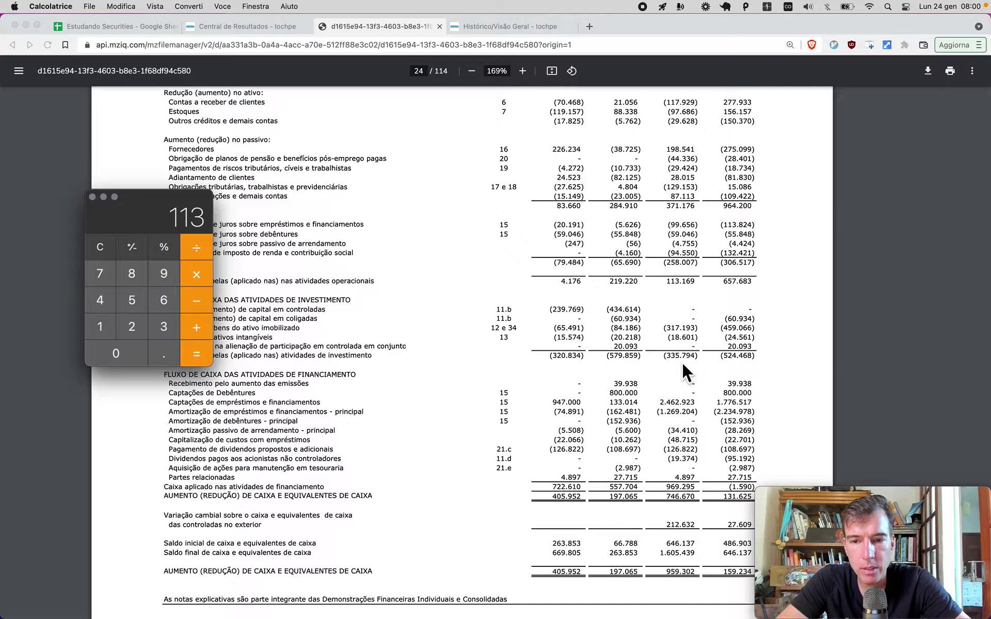
{"action": "key", "text": "minus"}
{"action": "type", "text": "336"}
{"action": "key", "text": "Return"}
{"action": "key", "text": "super+Tab"}
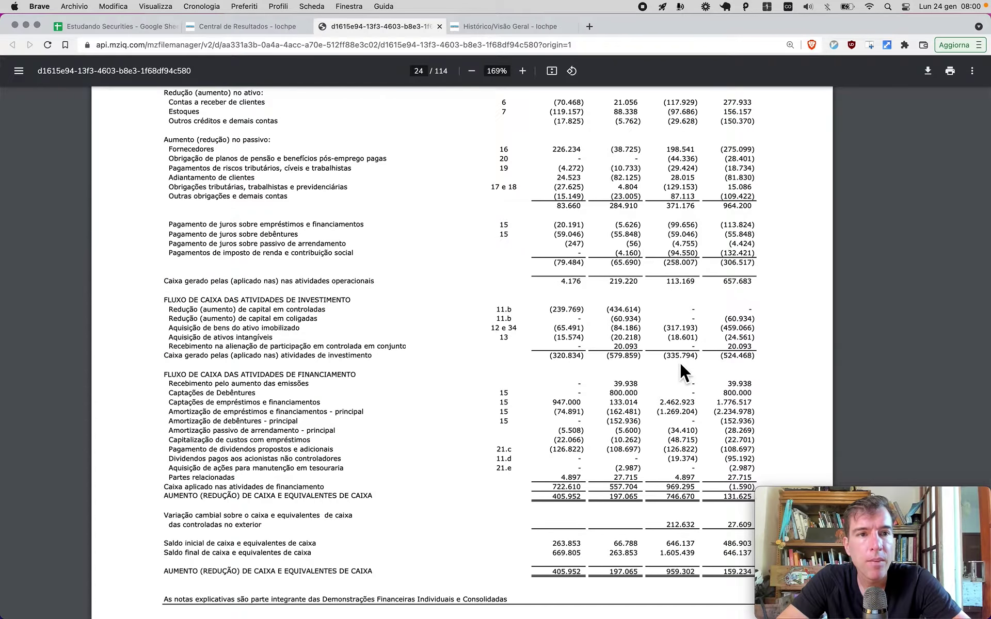
Return to the Estudando Securities sheet and enter -223 as Iochpe-Maxion's Free Cash Flow for period 20.
{"action": "key", "text": "super+1"}
{"action": "key", "text": "Right"}
{"action": "key", "text": "Right"}
{"action": "key", "text": "Right"}
{"action": "key", "text": "Right"}
{"action": "key", "text": "Right"}
{"action": "key", "text": "Right"}
{"action": "key", "text": "Right"}
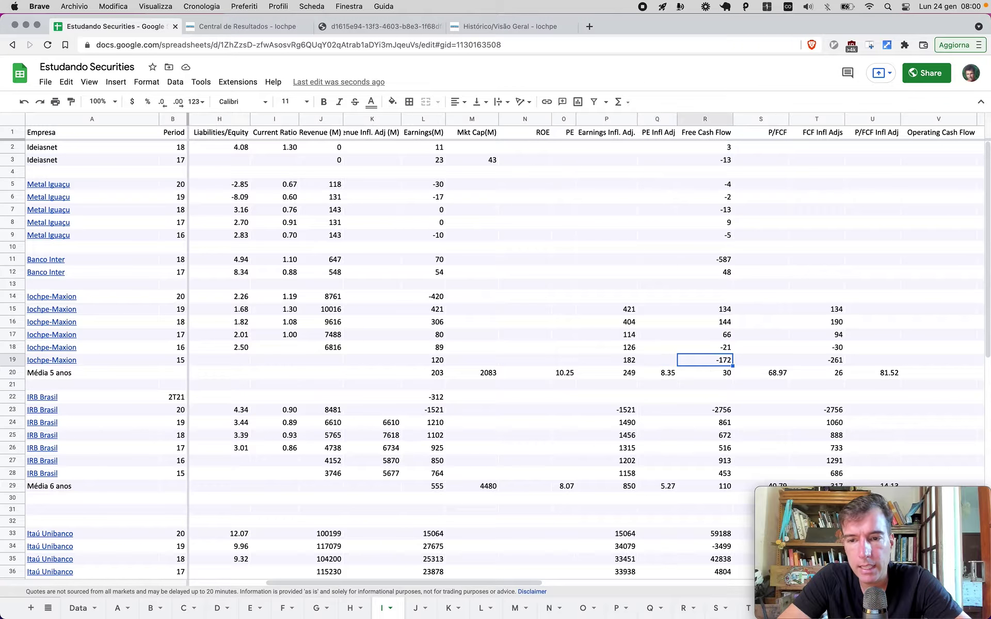
{"action": "key", "text": "Left"}
{"action": "key", "text": "Up"}
{"action": "key", "text": "Up"}
{"action": "key", "text": "Up"}
{"action": "key", "text": "Up"}
{"action": "key", "text": "Up"}
{"action": "type", "text": "-223"}
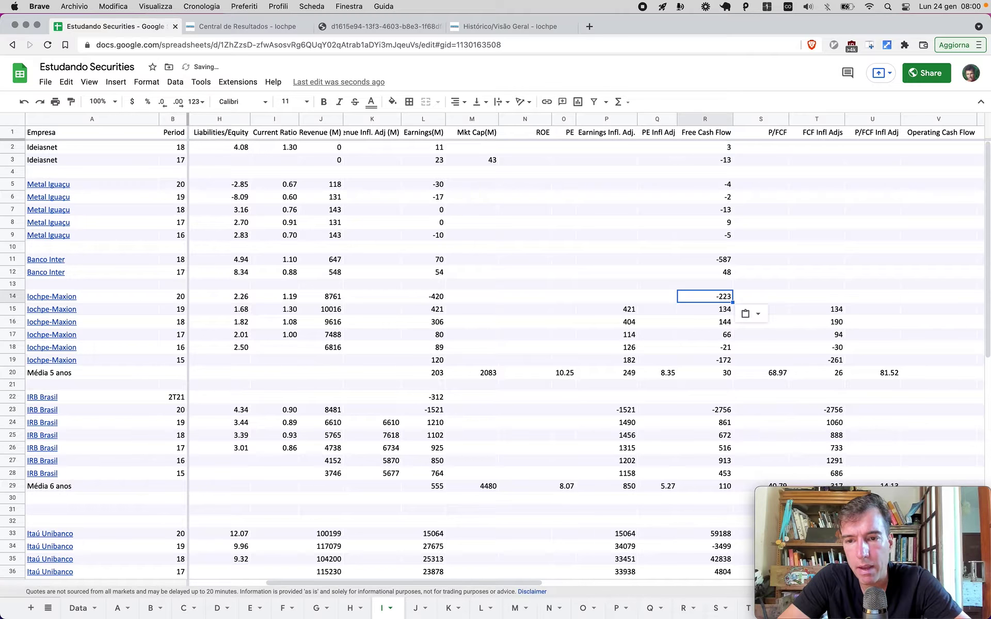
Enter -223 as Iochpe-Maxion's FCF Infl Adjs value for period 20.
{"action": "key", "text": "Right"}
{"action": "key", "text": "Right"}
{"action": "type", "text": "-223"}
Copy Iochpe-Maxion's period 20 Earnings value into its Earnings Infl. Adj. cell.
{"action": "key", "text": "Left"}
{"action": "key", "text": "Left"}
{"action": "key", "text": "Left"}
{"action": "key", "text": "Left"}
{"action": "key", "text": "Left"}
{"action": "key", "text": "Left"}
{"action": "key", "text": "Left"}
{"action": "key", "text": "Left"}
{"action": "key", "text": "super+c"}
{"action": "key", "text": "Right"}
{"action": "key", "text": "Right"}
{"action": "key", "text": "Right"}
{"action": "key", "text": "Right"}
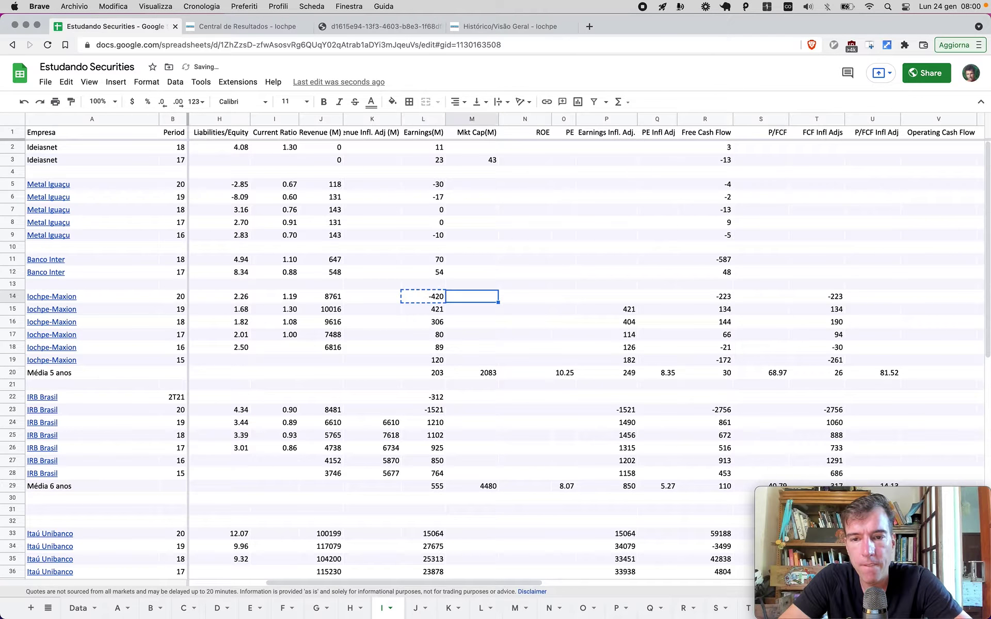
{"action": "key", "text": "super+v"}
Enter =L15*'Inflation Adjustments'!B1 as Iochpe-Maxion's Earnings Infl. Adj. for period 19.
{"action": "key", "text": "Down"}
{"action": "type", "text": "="}
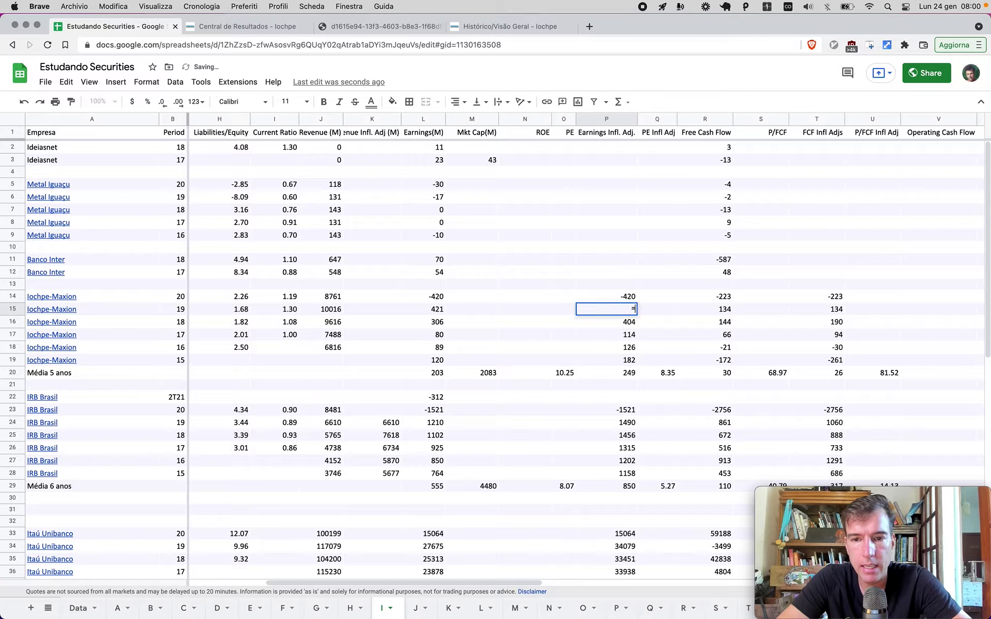
{"action": "key", "text": "Left"}
{"action": "key", "text": "Left"}
{"action": "key", "text": "Left"}
{"action": "key", "text": "Left"}
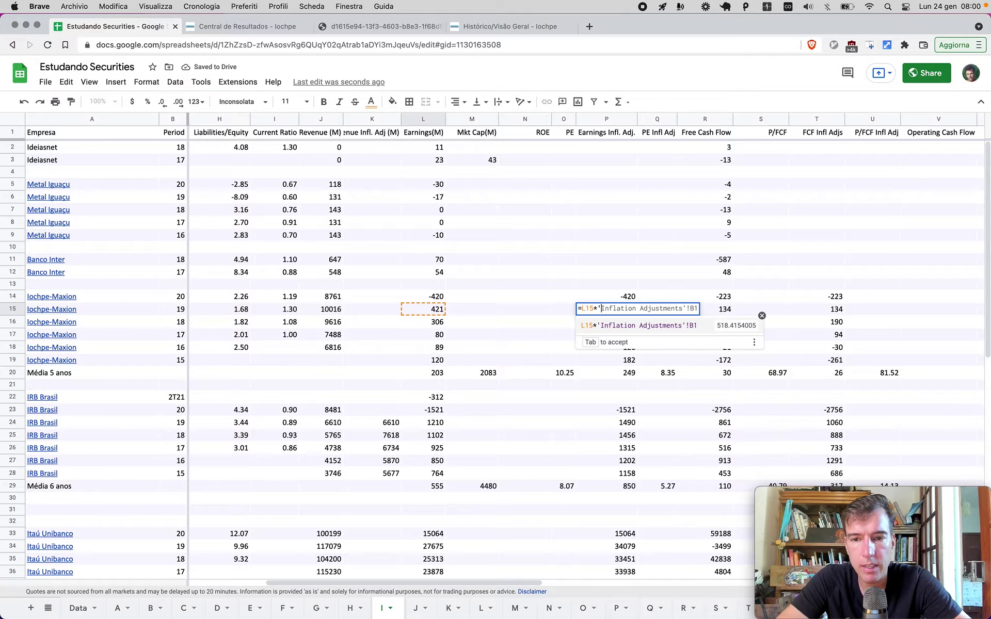
{"action": "key", "text": "Tab"}
Copy the period 19 Earnings Infl. Adj. formula down to Iochpe-Maxion's periods 18 through 15.
{"action": "key", "text": "Up"}
{"action": "key", "text": "Down"}
{"action": "key", "text": "Down"}
{"action": "key", "text": "ctrl+shift+Down"}
{"action": "key", "text": "shift+Up"}
{"action": "key", "text": "ctrl+v"}
Enter =R15*'Inflation Adjustments'!B1 as Iochpe-Maxion's FCF Infl Adjs for period 19.
{"action": "key", "text": "Right"}
{"action": "key", "text": "Right"}
{"action": "key", "text": "Right"}
{"action": "key", "text": "Right"}
{"action": "key", "text": "Up"}
{"action": "type", "text": "="}
{"action": "key", "text": "Left"}
{"action": "key", "text": "Left"}
{"action": "type", "text": "*"}
{"action": "key", "text": "Tab"}
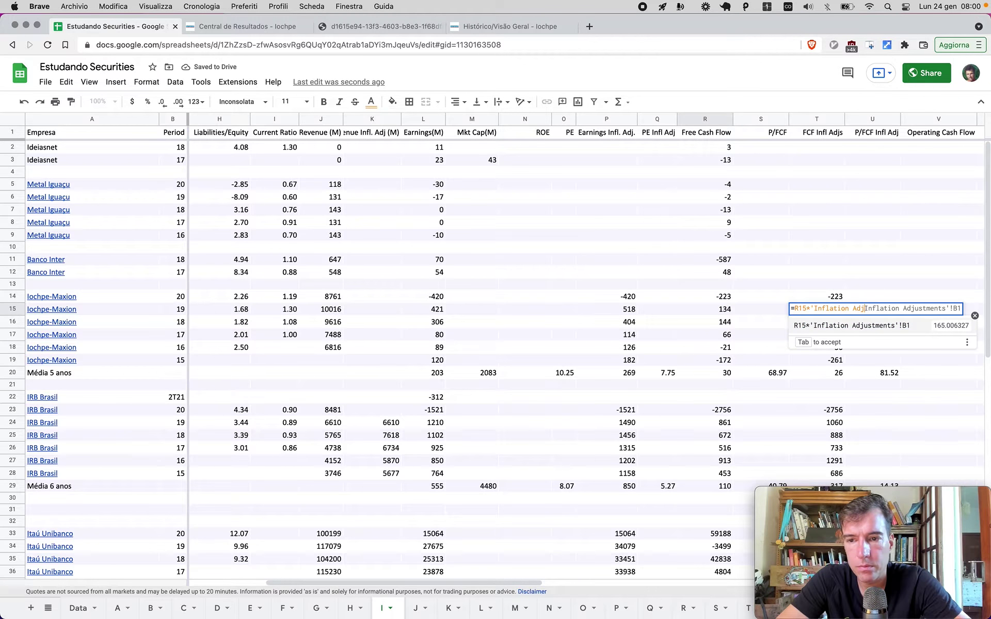
{"action": "key", "text": "Return"}
Copy the period 19 FCF Infl Adjs formula down to Iochpe-Maxion's periods 18 through 15.
{"action": "key", "text": "Up"}
{"action": "key", "text": "ctrl+c"}
{"action": "key", "text": "Down"}
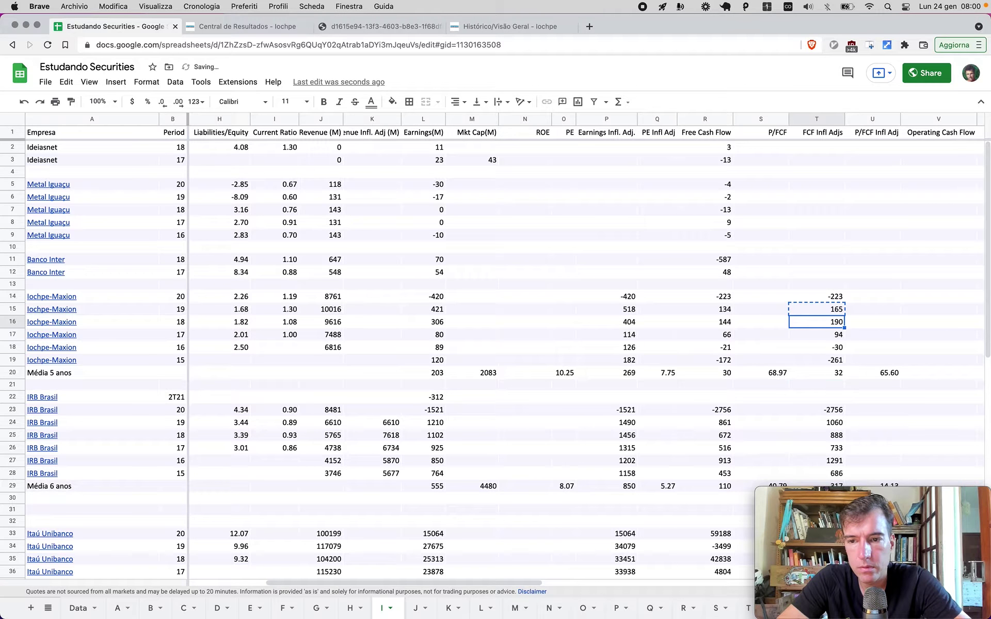
{"action": "key", "text": "ctrl+shift+Down"}
{"action": "key", "text": "shift+Up"}
{"action": "key", "text": "ctrl+v"}
Open the Earnings average formula in Iochpe-Maxion's Média 5 anos row for editing.
{"action": "key", "text": "Left"}
{"action": "key", "text": "Left"}
{"action": "key", "text": "Left"}
{"action": "key", "text": "Left"}
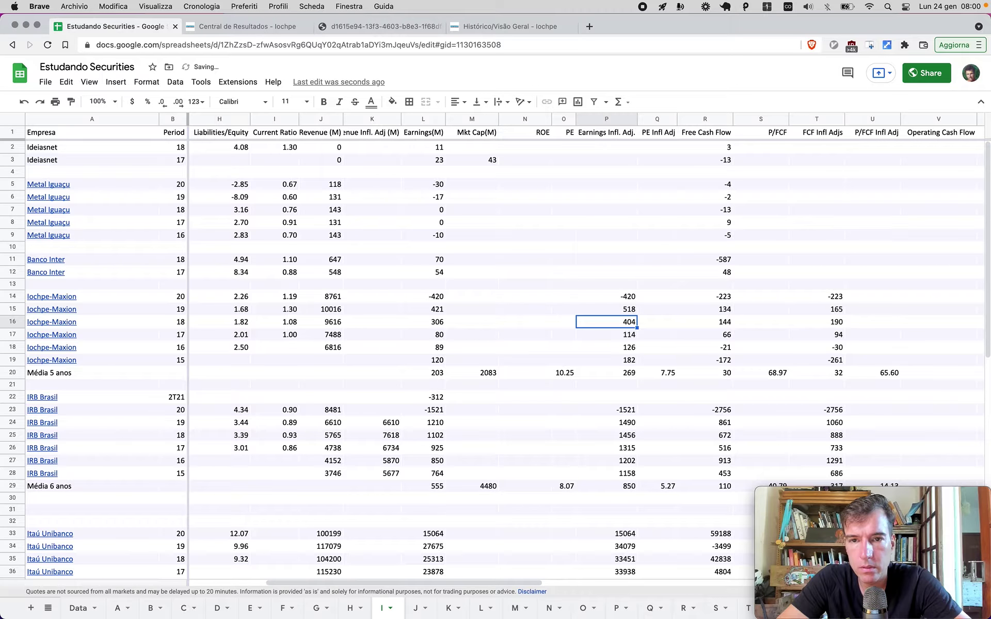
{"action": "key", "text": "Left"}
{"action": "key", "text": "Left"}
{"action": "key", "text": "Left"}
{"action": "key", "text": "Left"}
{"action": "key", "text": "Down"}
{"action": "key", "text": "Down"}
{"action": "key", "text": "Down"}
{"action": "key", "text": "Down"}
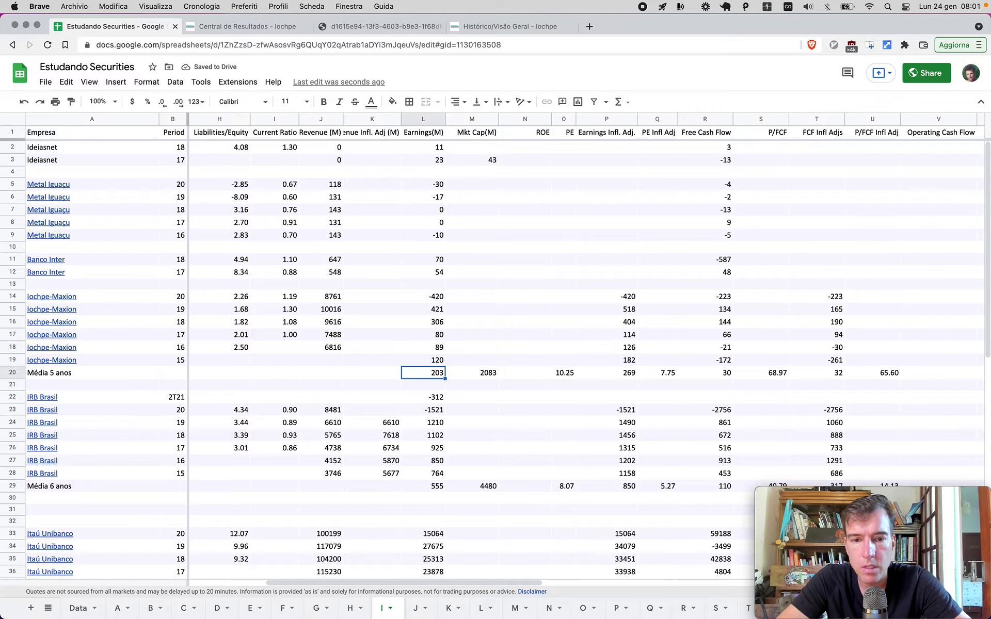
{"action": "key", "text": "Return"}
{"action": "key", "text": "Left"}
{"action": "key", "text": "Left"}
{"action": "key", "text": "Left"}
{"action": "key", "text": "Left"}
{"action": "key", "text": "Left"}
{"action": "key", "text": "Left"}
{"action": "key", "text": "Left"}
{"action": "key", "text": "Left"}
{"action": "key", "text": "Left"}
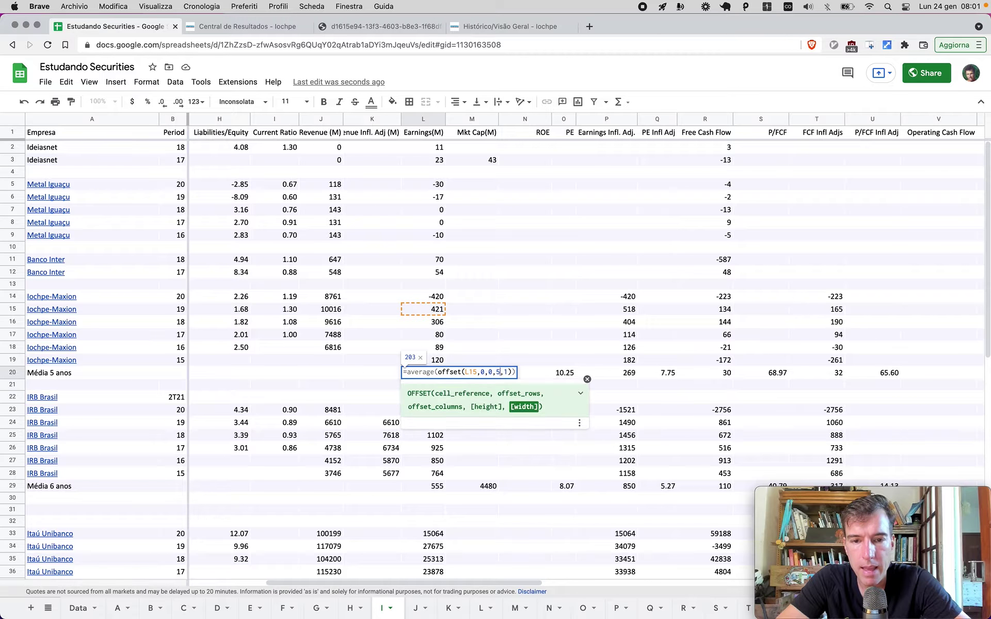
{"action": "key", "text": "Left"}
{"action": "key", "text": "BackSpace"}
{"action": "type", "text": "6"}
{"action": "key", "text": "Right"}
{"action": "key", "text": "Right"}
{"action": "key", "text": "Right"}
{"action": "key", "text": "Right"}
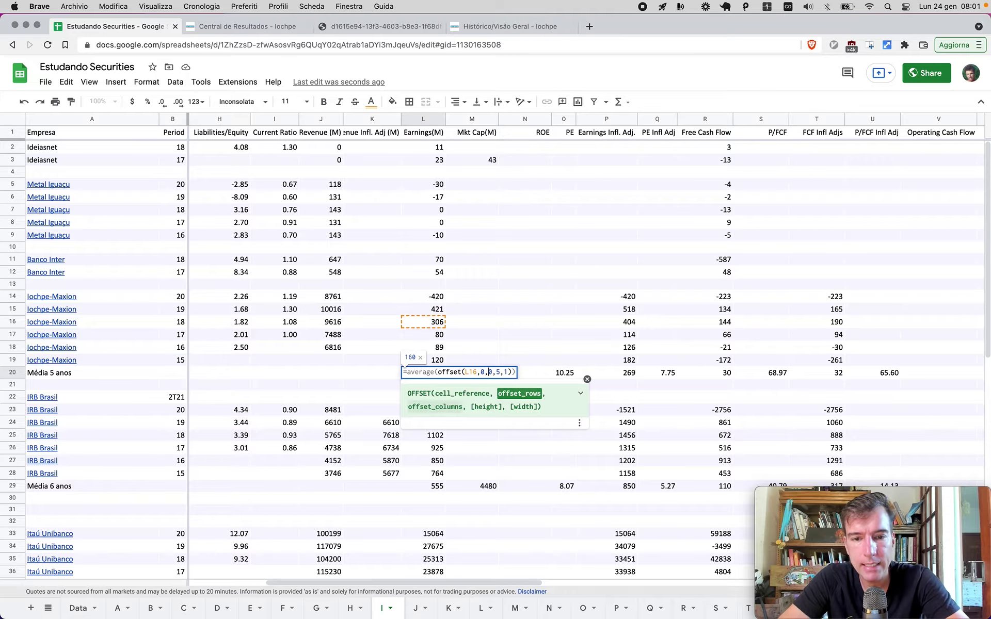
{"action": "key", "text": "Right"}
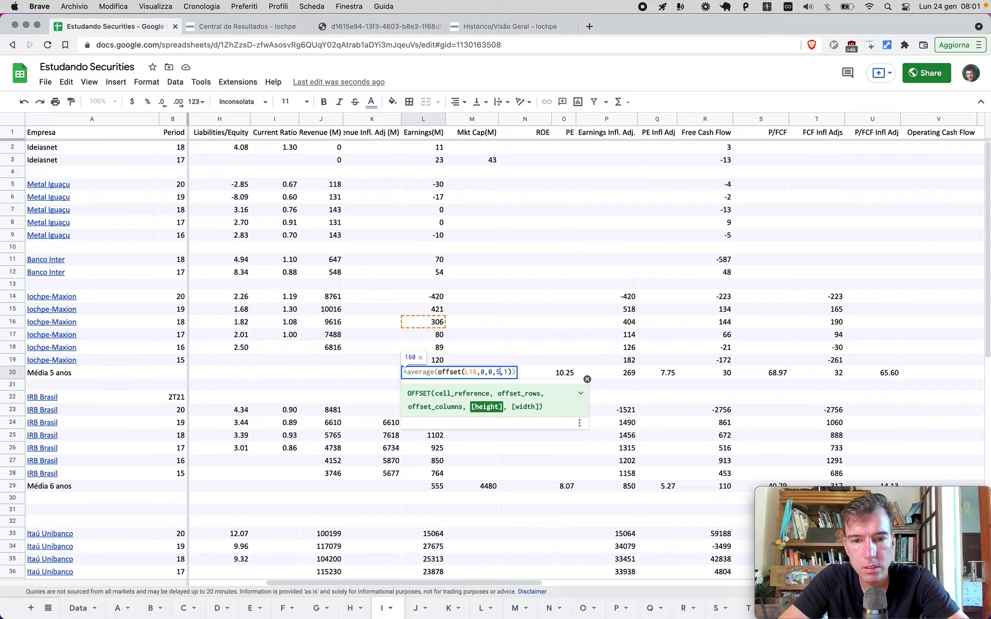
Change the OFFSET in Iochpe-Maxion's Earnings average formula to start at L14 with a height of 6.
{"action": "key", "text": "Left"}
{"action": "key", "text": "Left"}
{"action": "key", "text": "Left"}
{"action": "key", "text": "Left"}
{"action": "key", "text": "Left"}
{"action": "key", "text": "BackSpace"}
{"action": "type", "text": "4"}
{"action": "key", "text": "Right"}
{"action": "key", "text": "Right"}
{"action": "key", "text": "Right"}
{"action": "key", "text": "Right"}
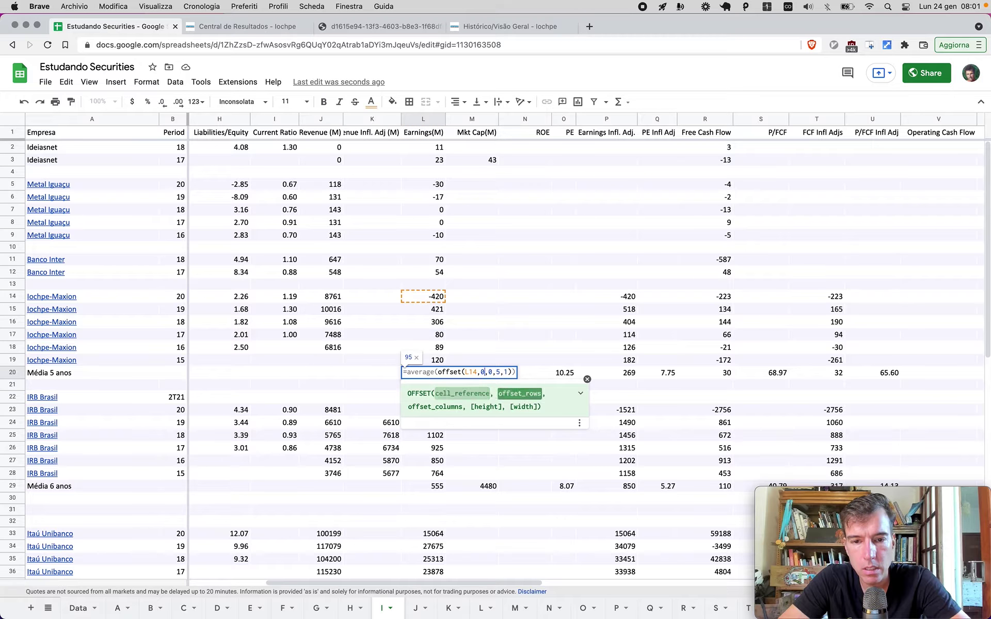
{"action": "key", "text": "Right"}
{"action": "key", "text": "Right"}
{"action": "key", "text": "BackSpace"}
{"action": "type", "text": "6"}
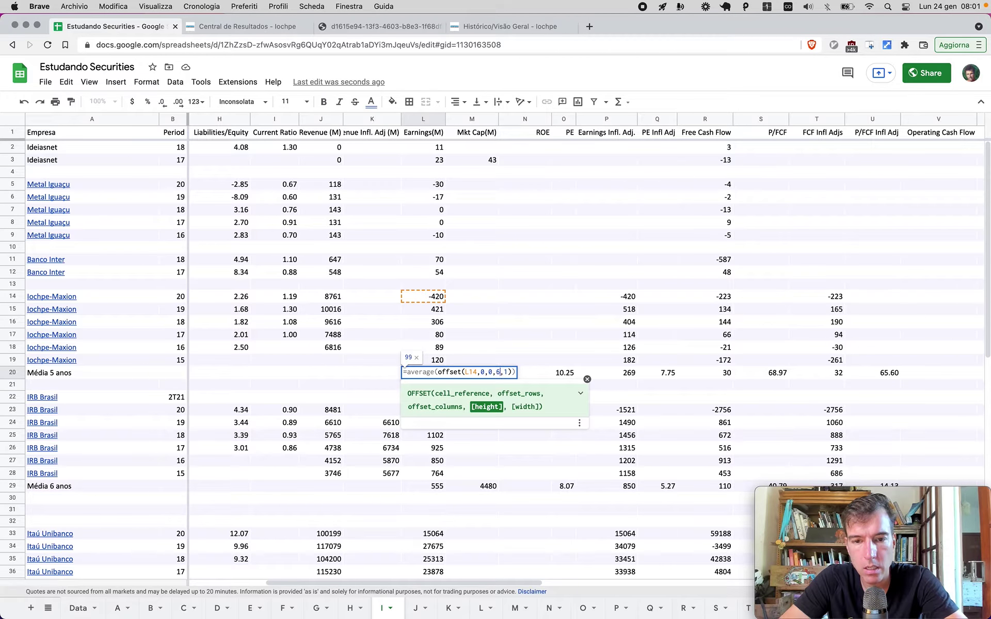
{"action": "key", "text": "Return"}
Copy the Earnings average formula from Iochpe-Maxion's Média 5 anos row into its Earnings Infl. Adj., Free Cash Flow and FCF Infl Adjs cells.
{"action": "key", "text": "Up"}
{"action": "key", "text": "super+c"}
{"action": "key", "text": "Right"}
{"action": "key", "text": "Right"}
{"action": "key", "text": "Right"}
{"action": "key", "text": "Right"}
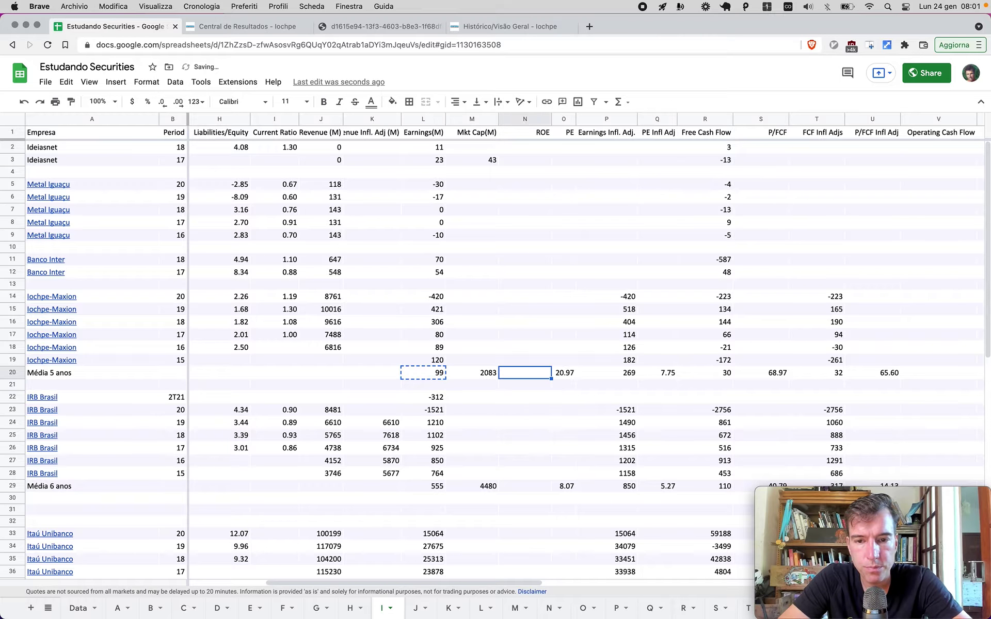
{"action": "key", "text": "super+v"}
{"action": "key", "text": "Right"}
{"action": "key", "text": "Right"}
{"action": "key", "text": "super+v"}
{"action": "key", "text": "Right"}
{"action": "key", "text": "Right"}
{"action": "key", "text": "super+v"}
Check the PE and PE Infl Adj formulas in Iochpe-Maxion's Média 5 anos row without changing them.
{"action": "key", "text": "Left"}
{"action": "key", "text": "Left"}
{"action": "key", "text": "Left"}
{"action": "key", "text": "Left"}
{"action": "key", "text": "Left"}
{"action": "key", "text": "Left"}
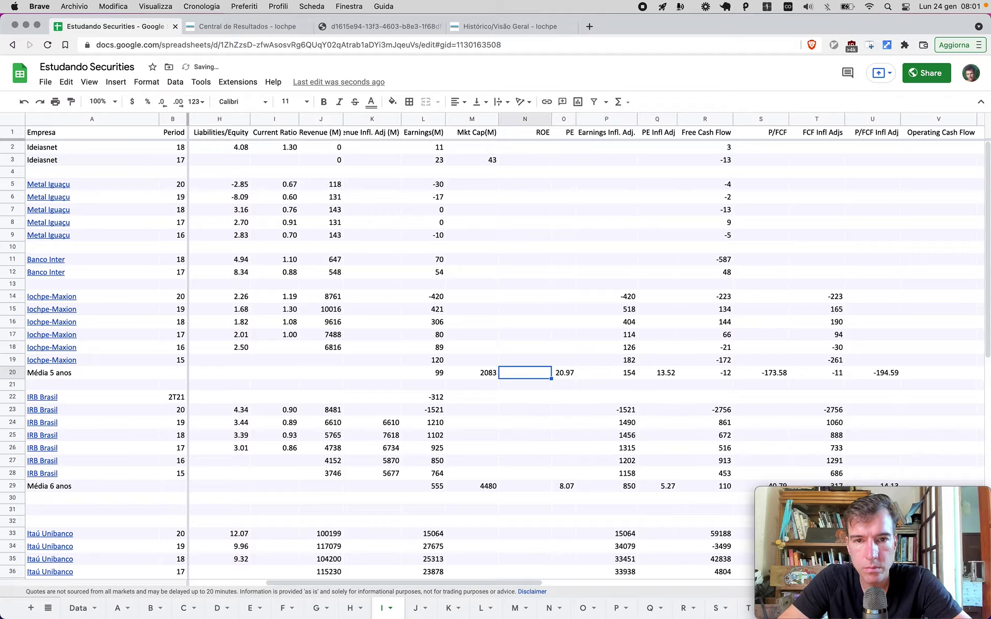
{"action": "key", "text": "Right"}
{"action": "key", "text": "Return"}
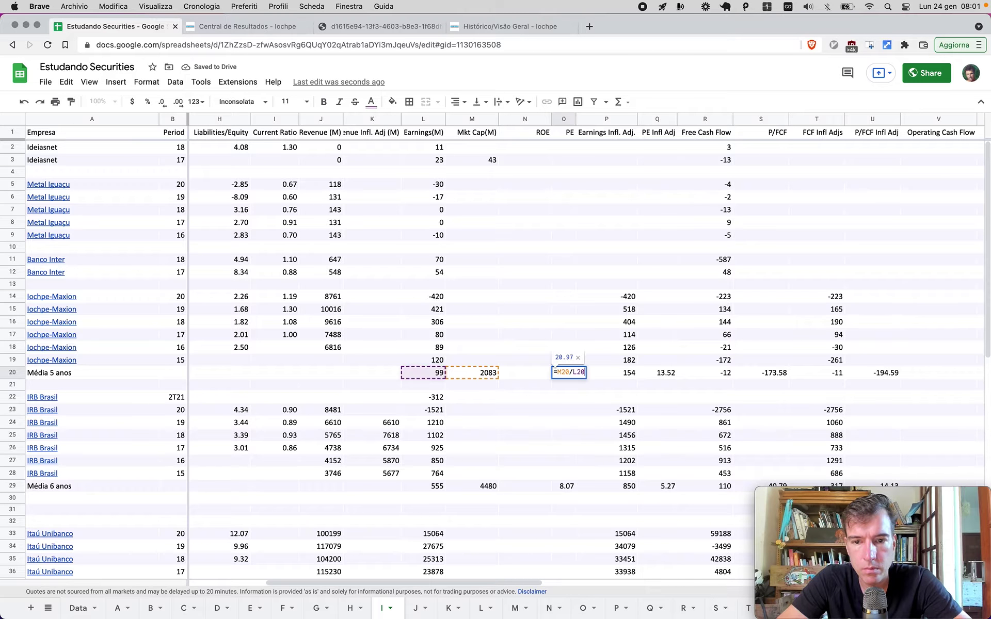
{"action": "key", "text": "Tab"}
{"action": "key", "text": "Right"}
{"action": "key", "text": "Return"}
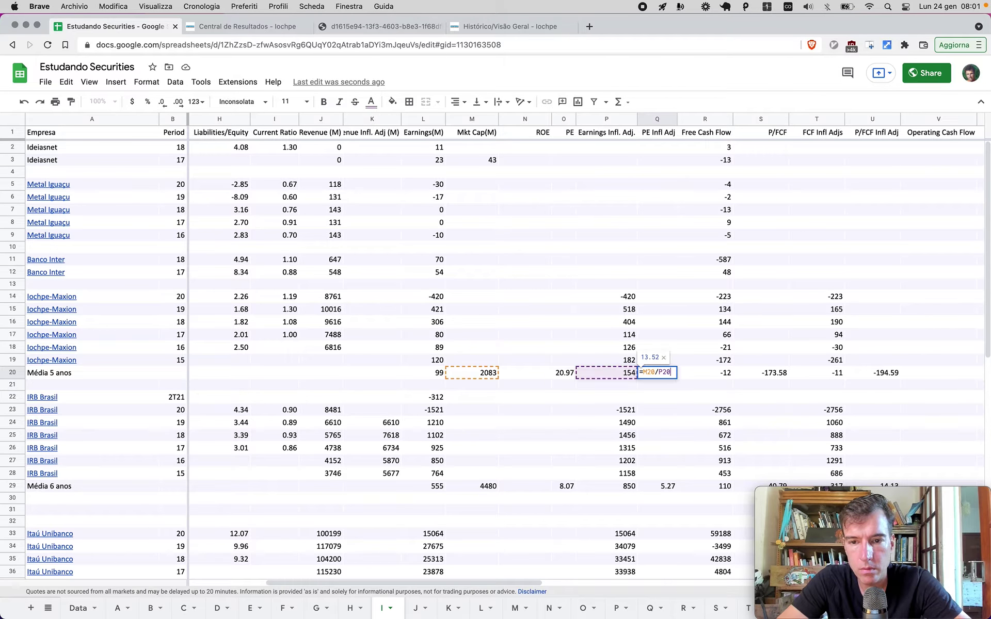
{"action": "key", "text": "Escape"}
Check the Free Cash Flow average, P/FCF and P/FCF Infl Adj formulas in Iochpe-Maxion's Média 5 anos row.
{"action": "key", "text": "Right"}
{"action": "key", "text": "Right"}
{"action": "key", "text": "Left"}
{"action": "key", "text": "Return"}
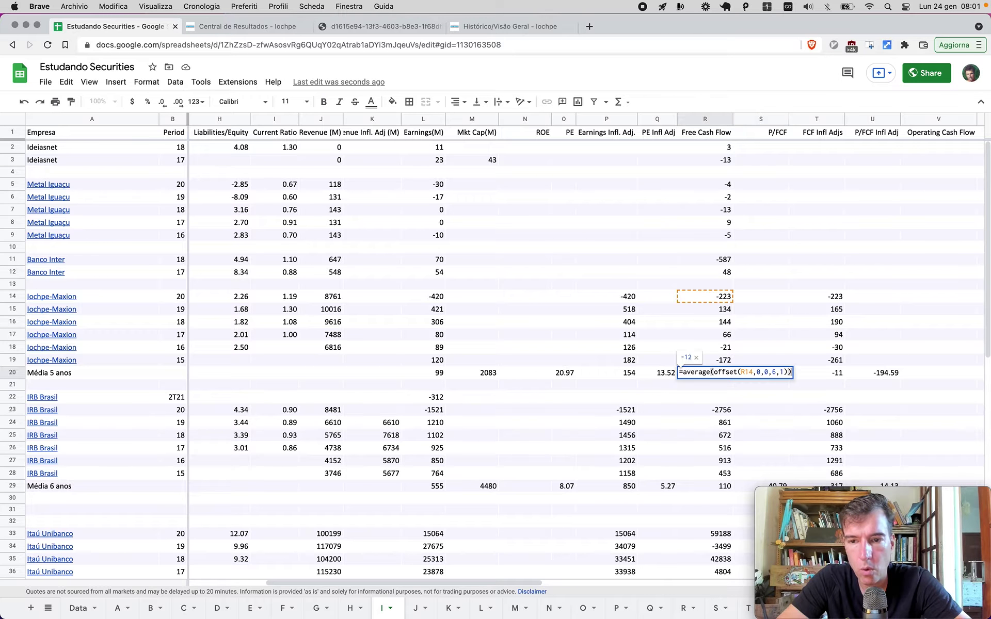
{"action": "key", "text": "Escape"}
{"action": "key", "text": "Right"}
{"action": "key", "text": "Return"}
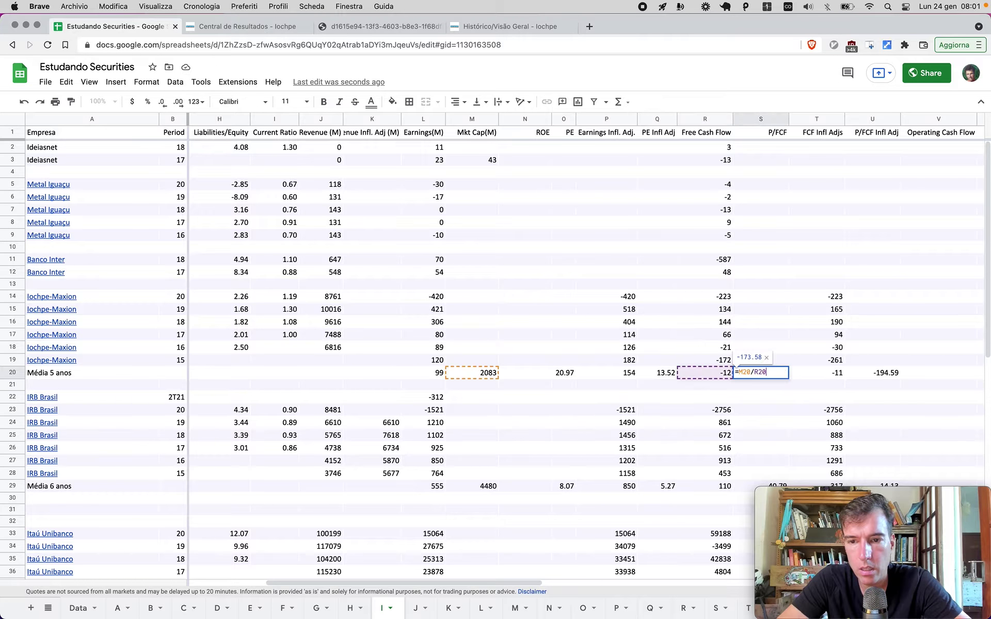
{"action": "key", "text": "Escape"}
{"action": "key", "text": "Right"}
{"action": "key", "text": "Right"}
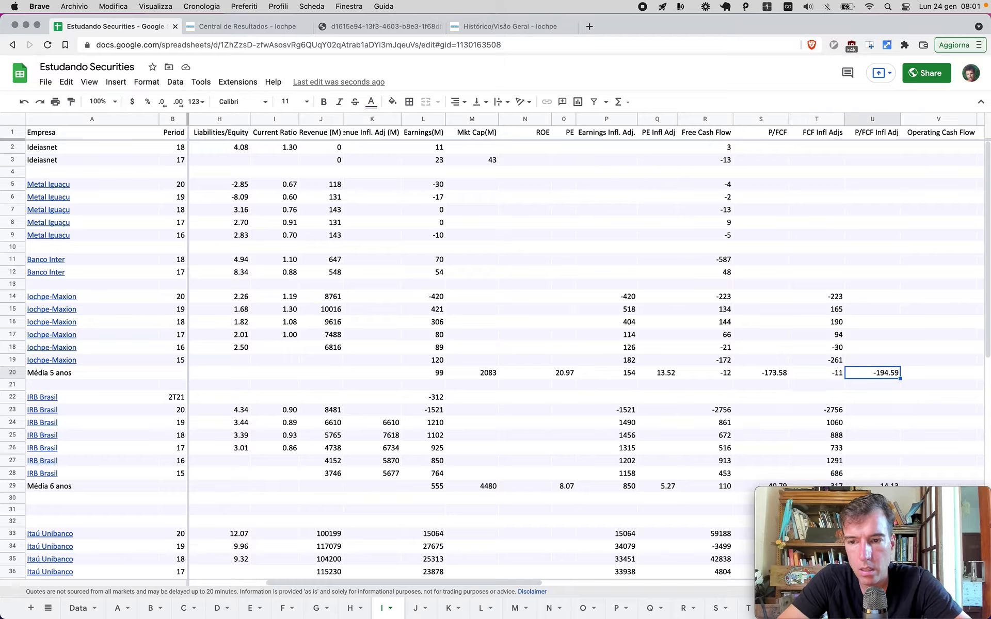
{"action": "key", "text": "Return"}
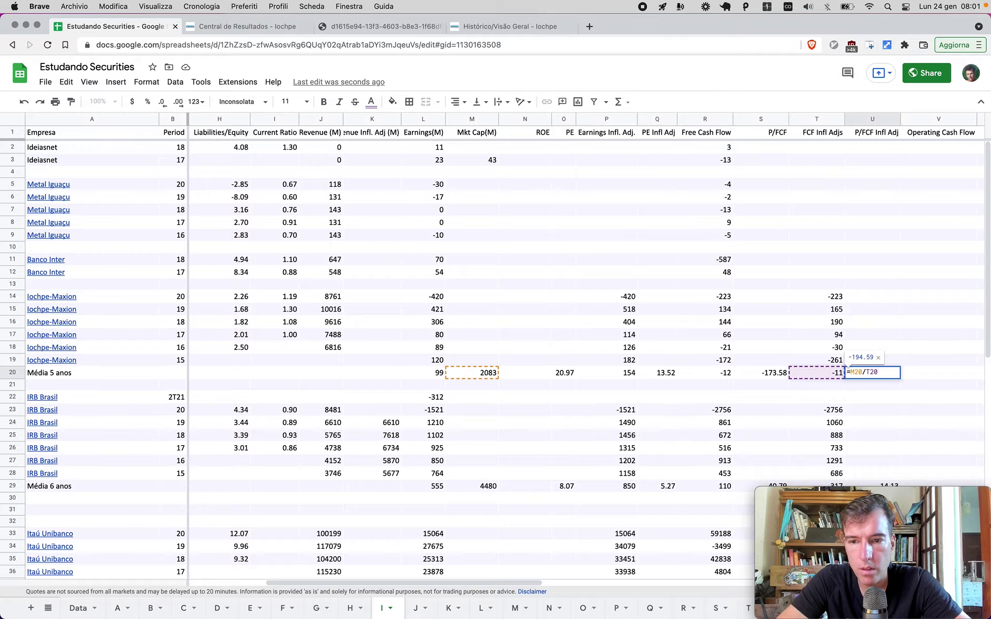
{"action": "key", "text": "Escape"}
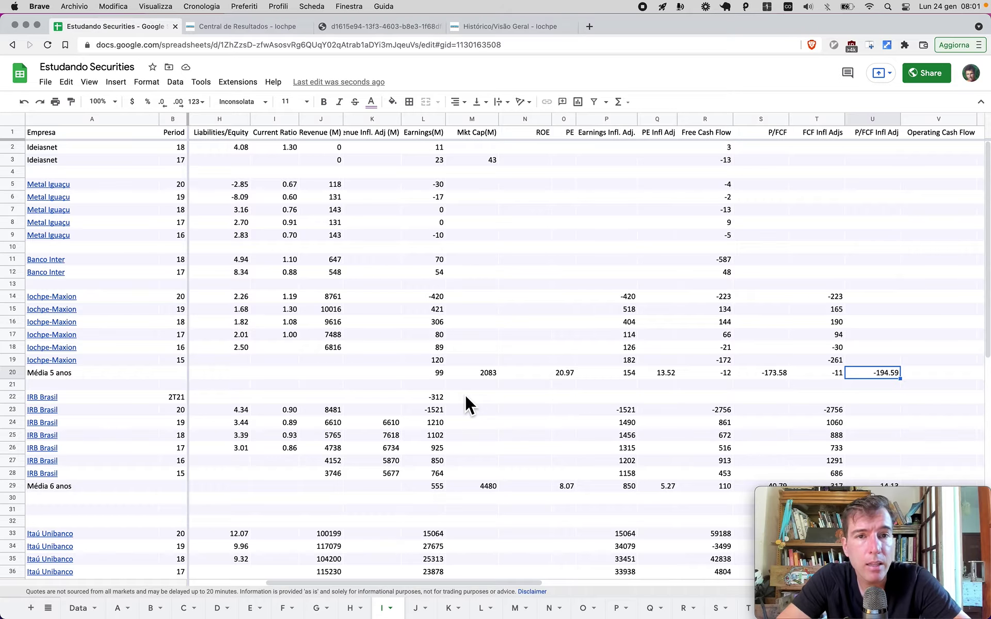
Search the web for "iochpe-maxion market cap" in a new browser tab.
{"action": "key", "text": "super+t"}
{"action": "type", "text": "iochp"}
{"action": "key", "text": "Right"}
{"action": "type", "text": "market c"}
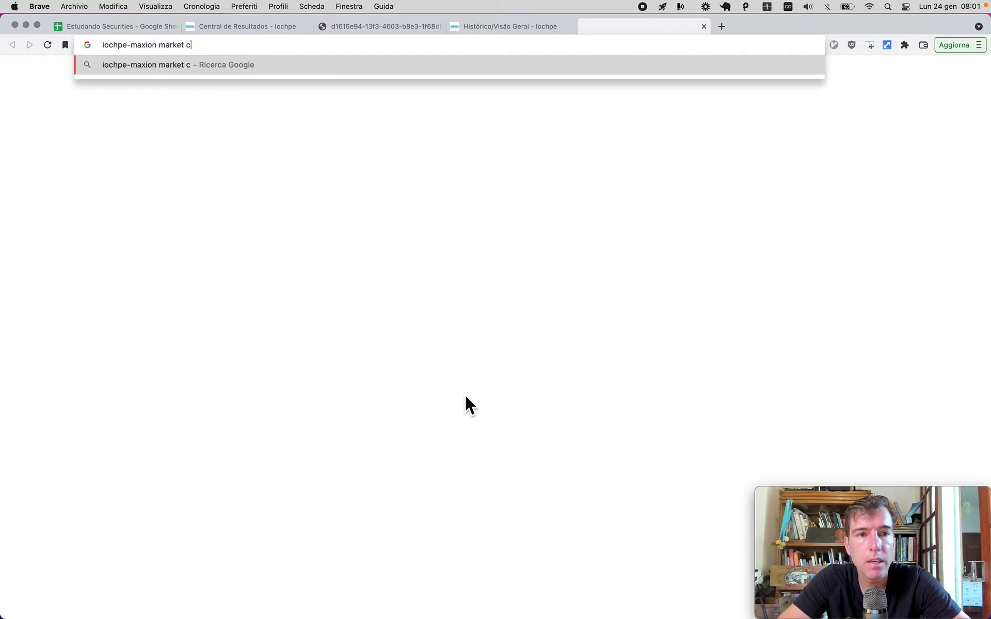
{"action": "type", "text": "ap"}
{"action": "key", "text": "Return"}
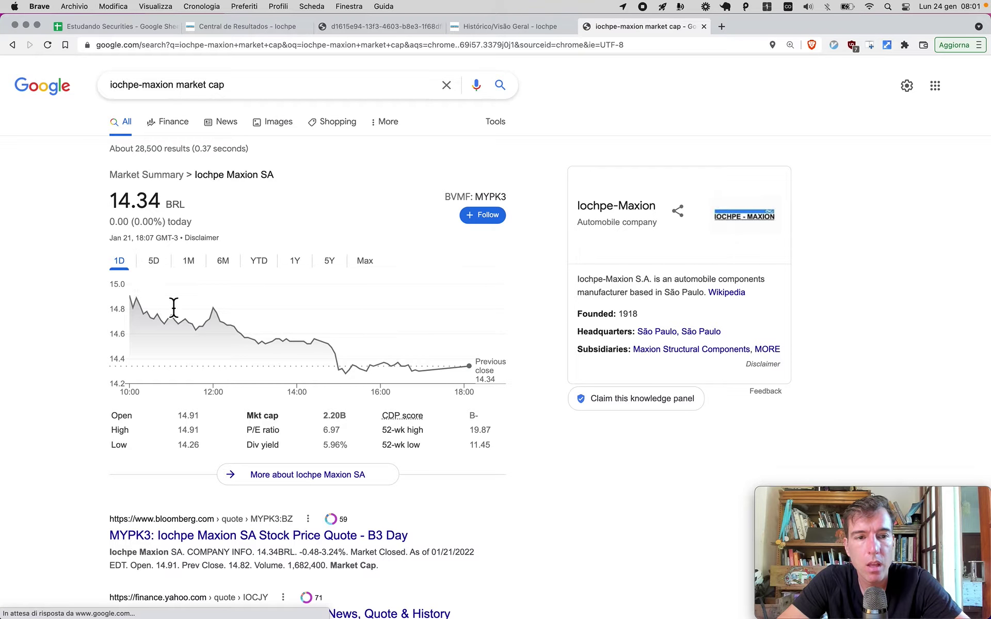
Return to the Estudando Securities spreadsheet and set the Mkt Cap in Iochpe-Maxion's Média 5 anos row to 2200.
{"action": "key", "text": "super+1"}
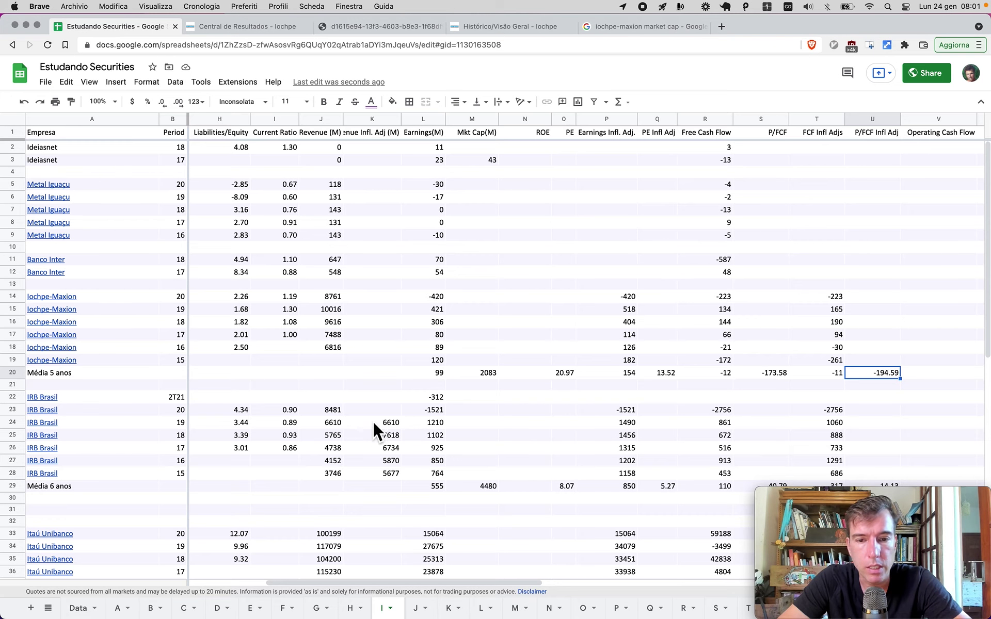
{"action": "left_click", "coordinate": [495, 376]}
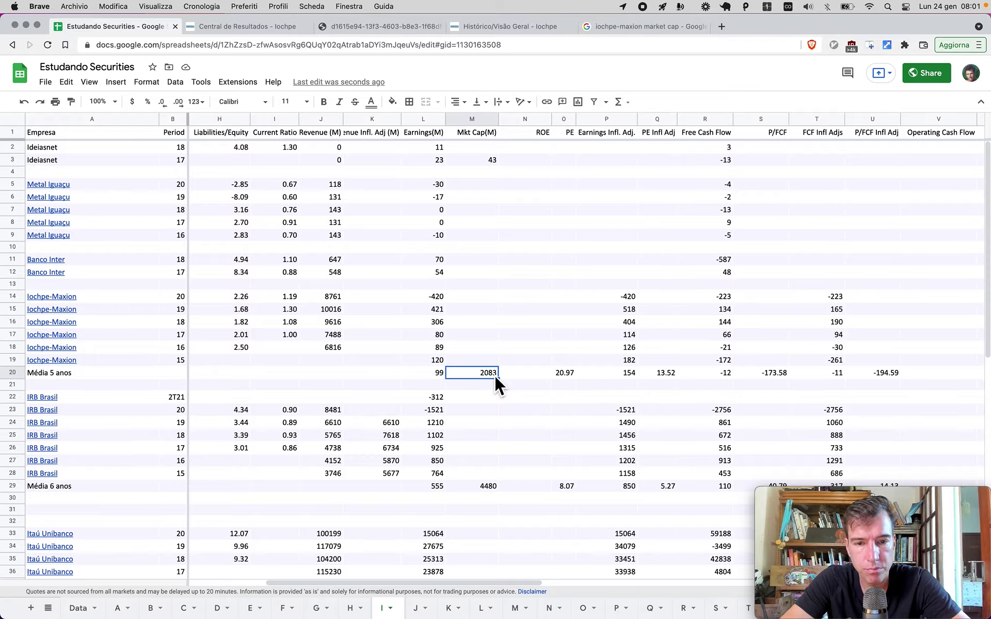
{"action": "type", "text": "2200"}
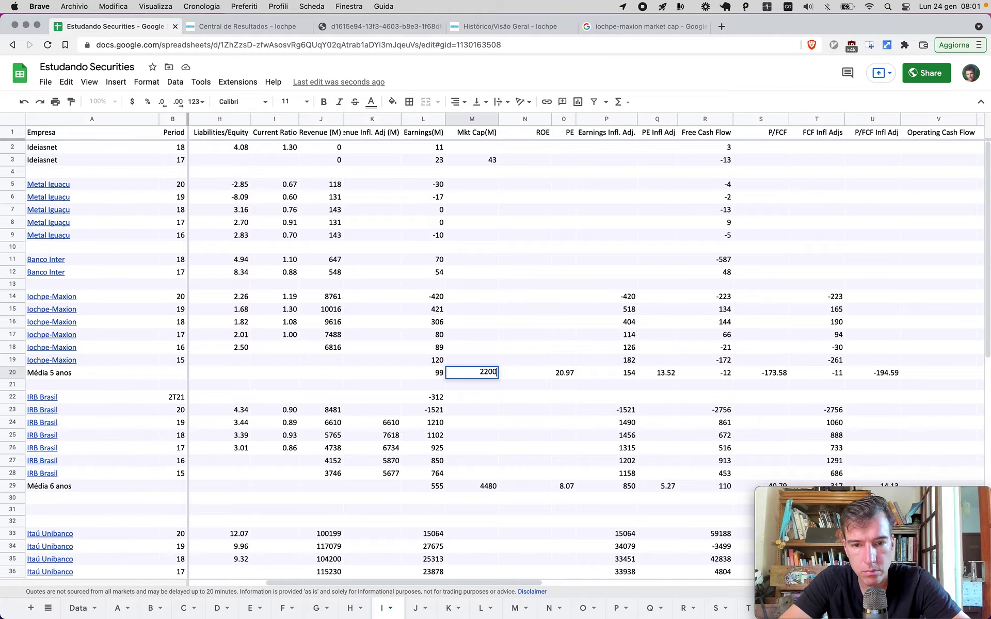
{"action": "key", "text": "Return"}
Change the label of Iochpe-Maxion's average row to "Média 6 anos".
{"action": "left_click", "coordinate": [55, 376]}
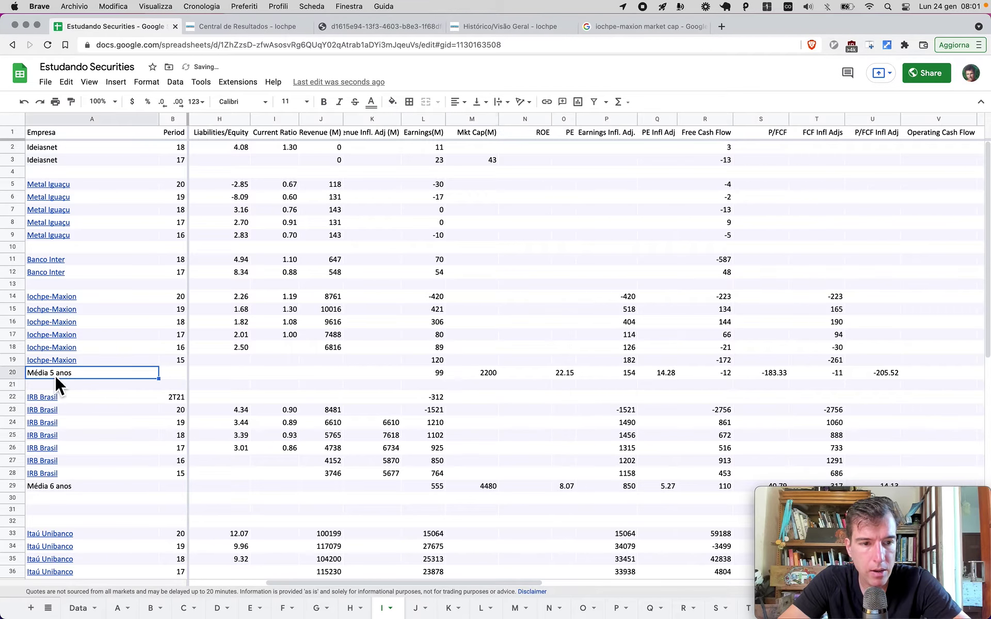
{"action": "key", "text": "Return"}
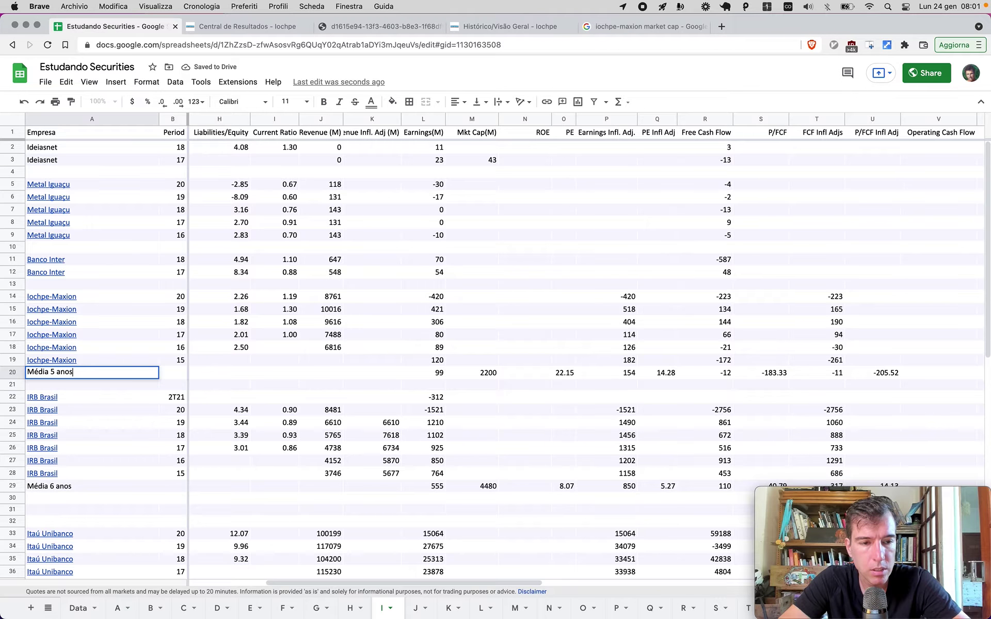
{"action": "key", "text": "Left"}
{"action": "key", "text": "Left"}
{"action": "key", "text": "Left"}
{"action": "key", "text": "Left"}
{"action": "key", "text": "BackSpace"}
{"action": "type", "text": "6"}
{"action": "key", "text": "Return"}
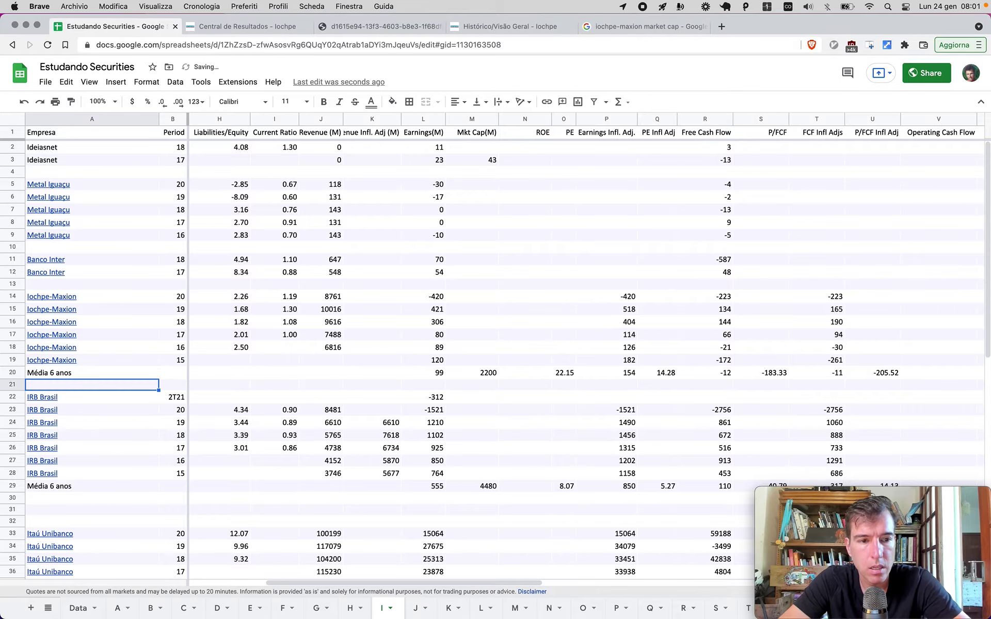
In Iochpe-Maxion's period 20 row, enter Mkt Cap 2200, PE 22.15 and PE Infl Adj 14.28.
{"action": "left_click", "coordinate": [482, 297]}
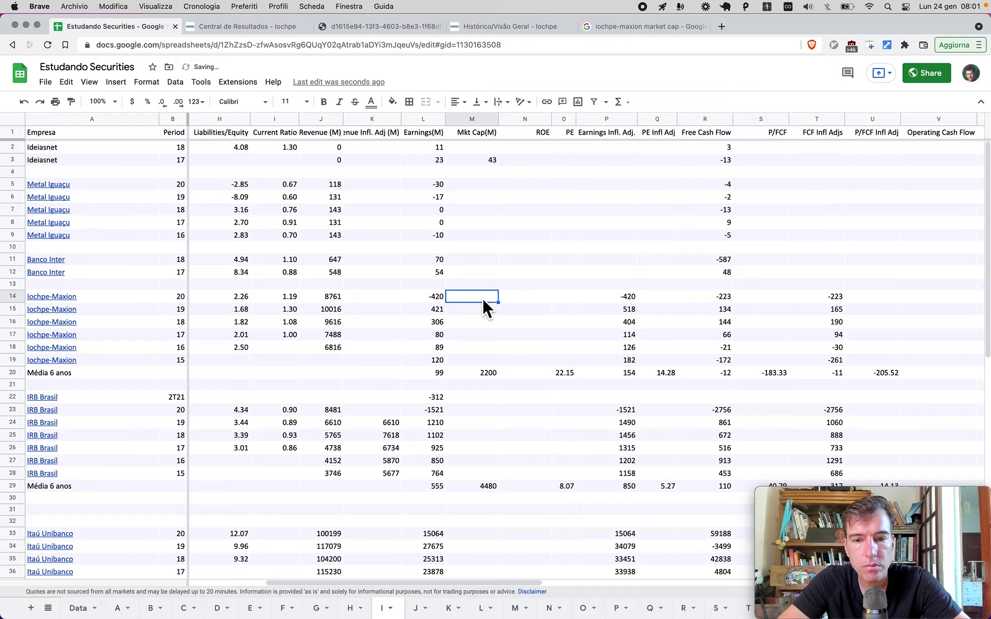
{"action": "type", "text": "2200"}
{"action": "left_click", "coordinate": [564, 296]}
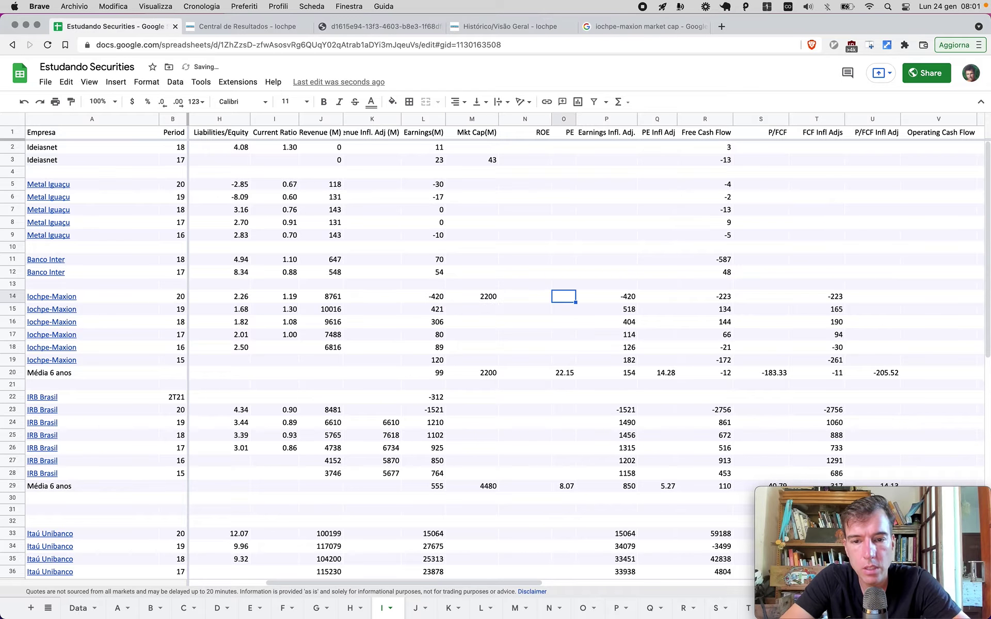
{"action": "type", "text": "22.15"}
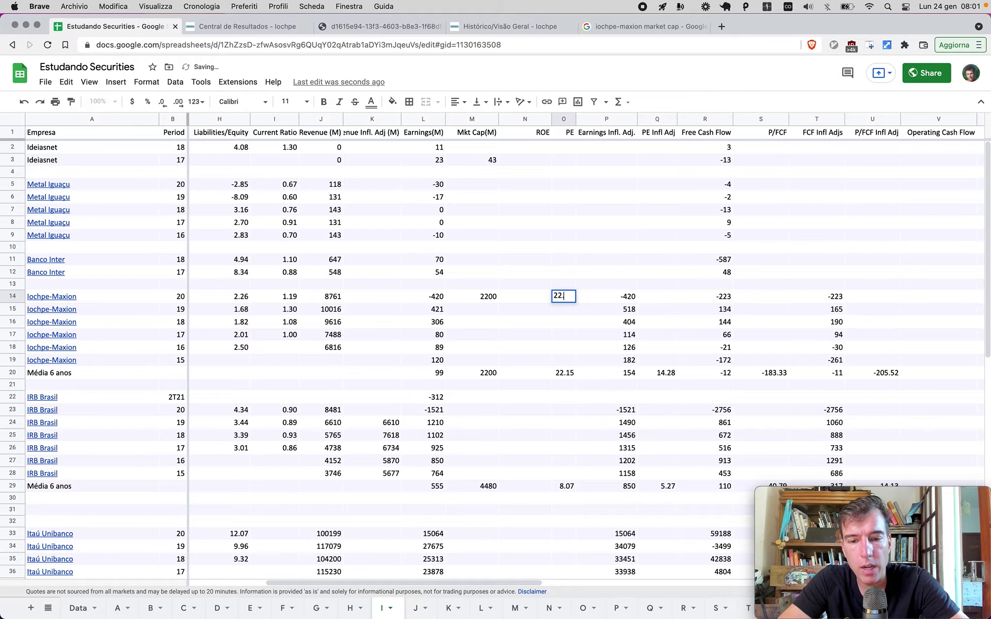
{"action": "key", "text": "Tab"}
{"action": "key", "text": "Tab"}
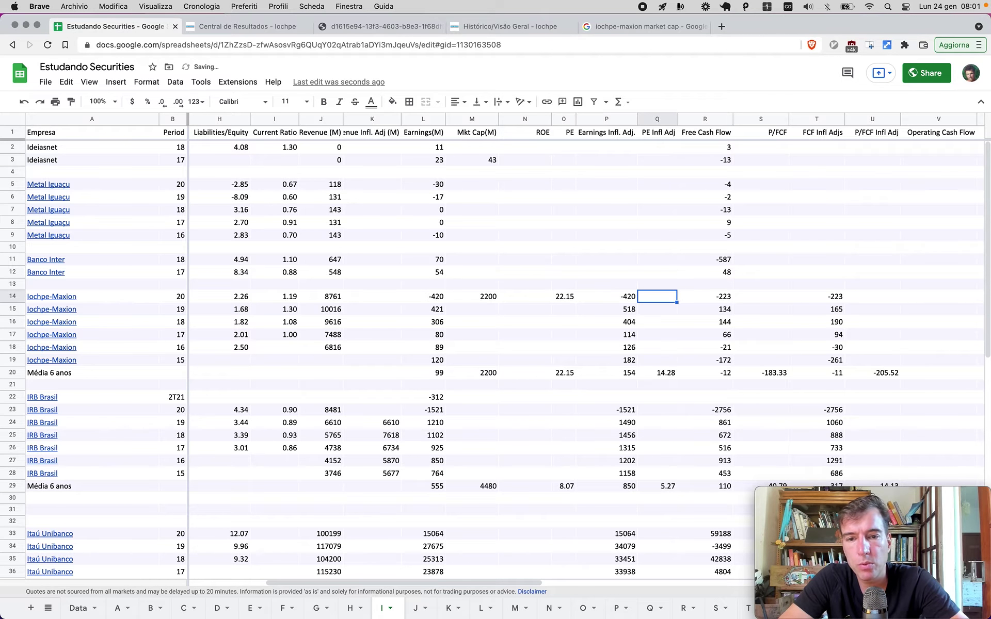
{"action": "type", "text": "14.28"}
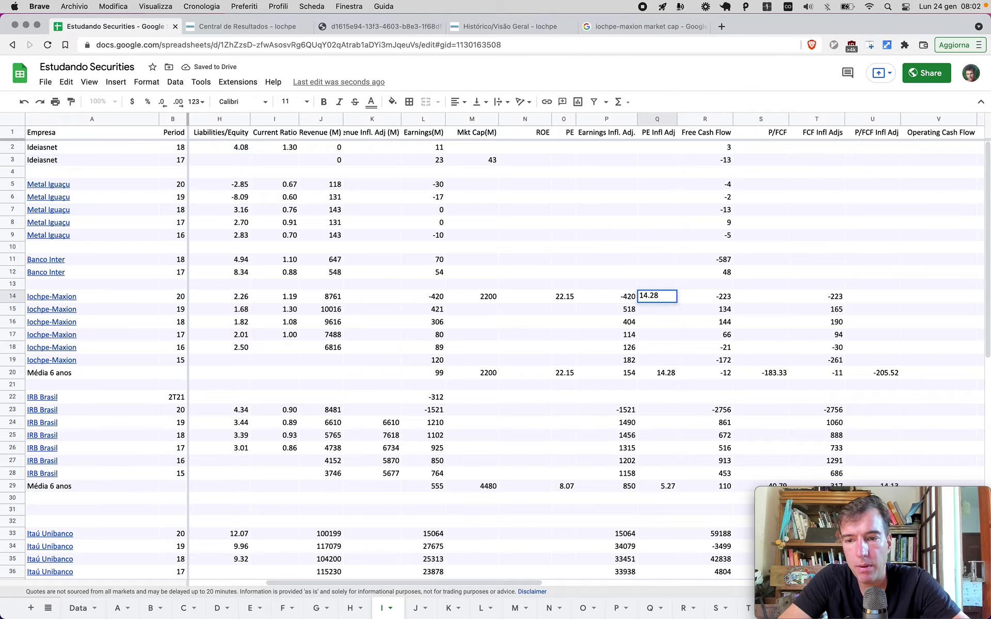
Enter -183.33 as P/FCF and -205.52 as P/FCF Infl Adj in Iochpe-Maxion's period 20 row.
{"action": "left_click", "coordinate": [761, 296]}
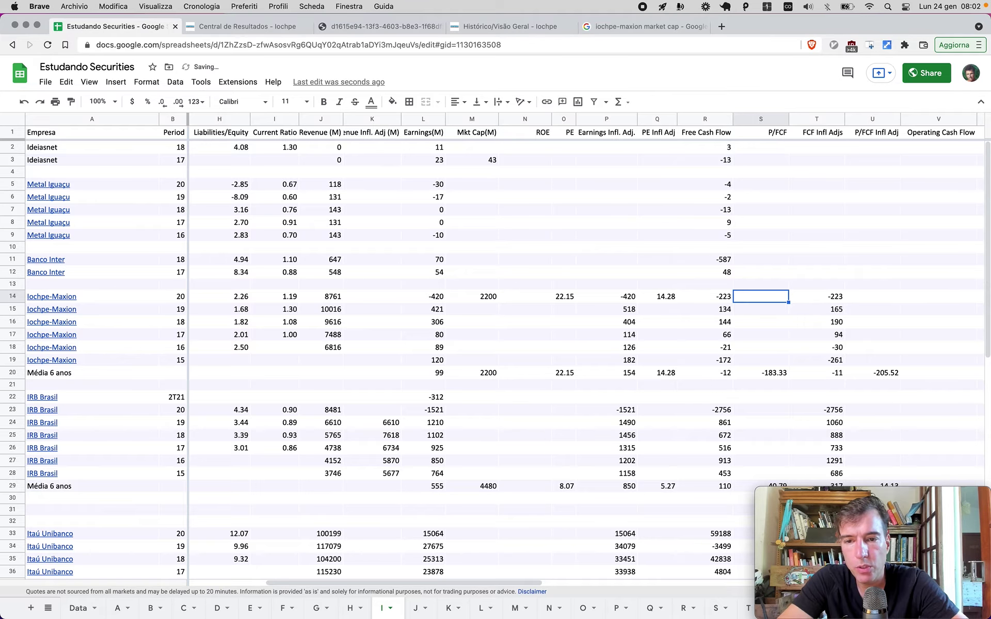
{"action": "type", "text": "-183.33"}
{"action": "key", "text": "Tab"}
{"action": "key", "text": "Tab"}
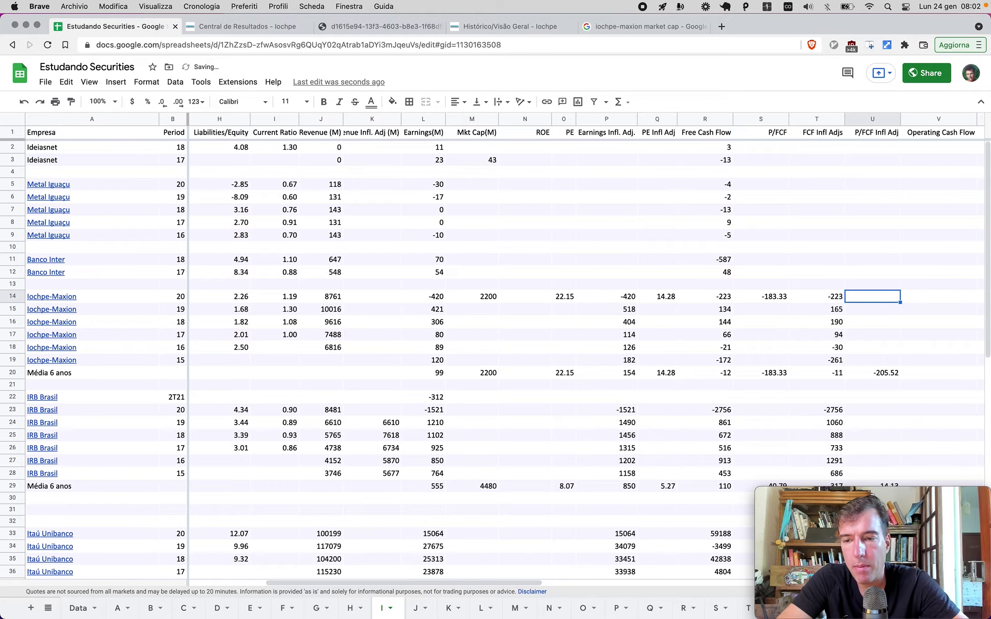
{"action": "type", "text": "-205.52"}
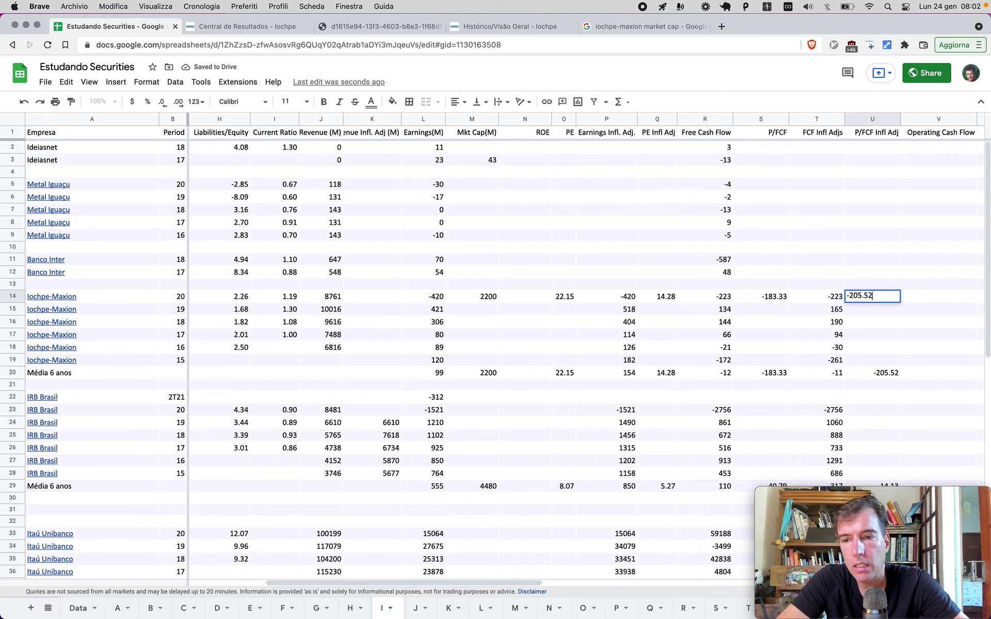
{"action": "key", "text": "Return"}
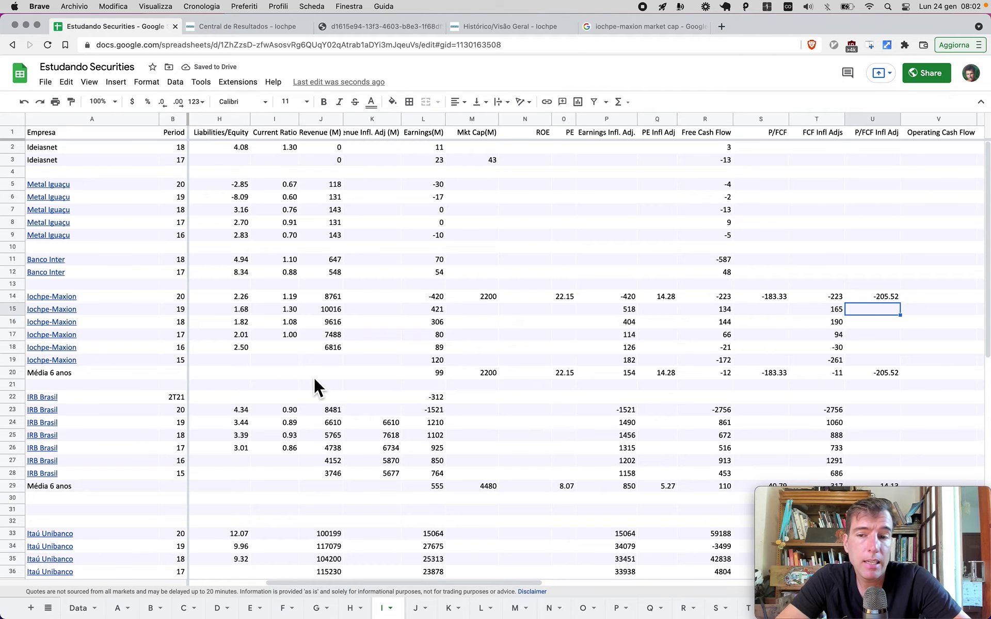
{"action": "scroll", "coordinate": [250, 373], "scroll_direction": "left", "scroll_amount": 5}
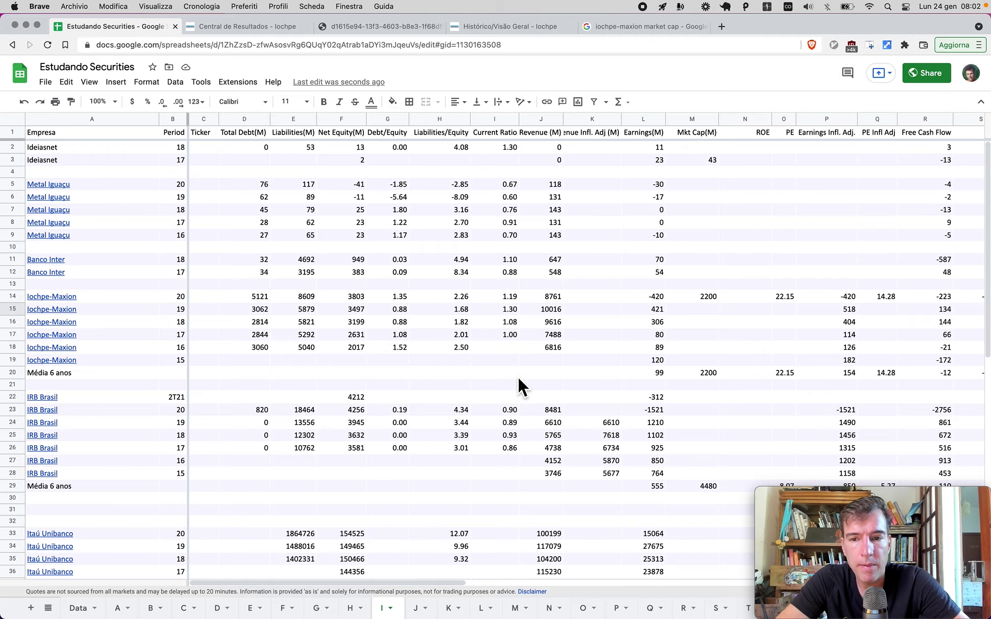
{"action": "scroll", "coordinate": [802, 388], "scroll_direction": "right", "scroll_amount": 5}
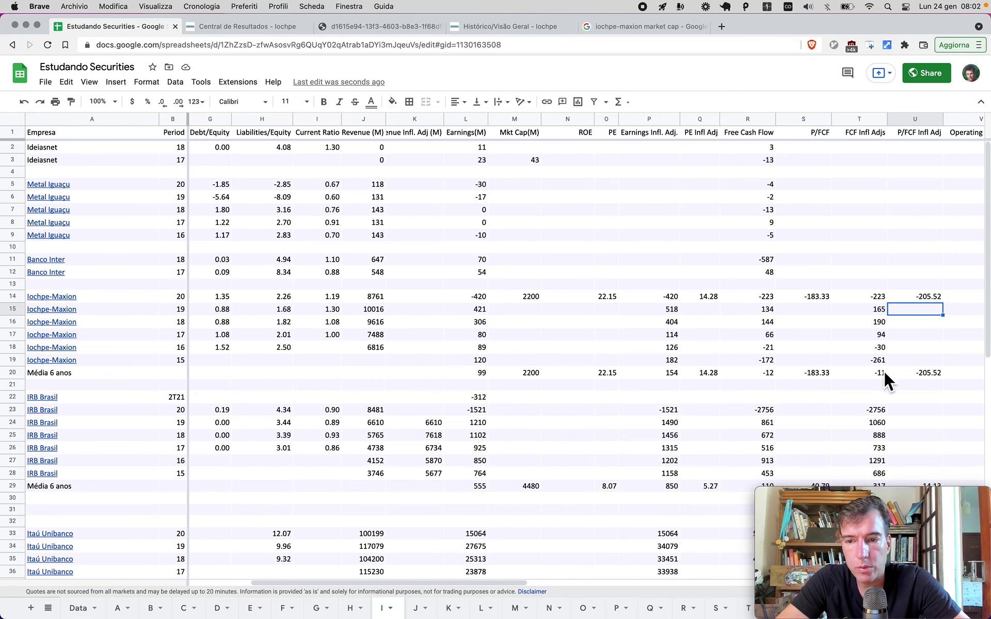